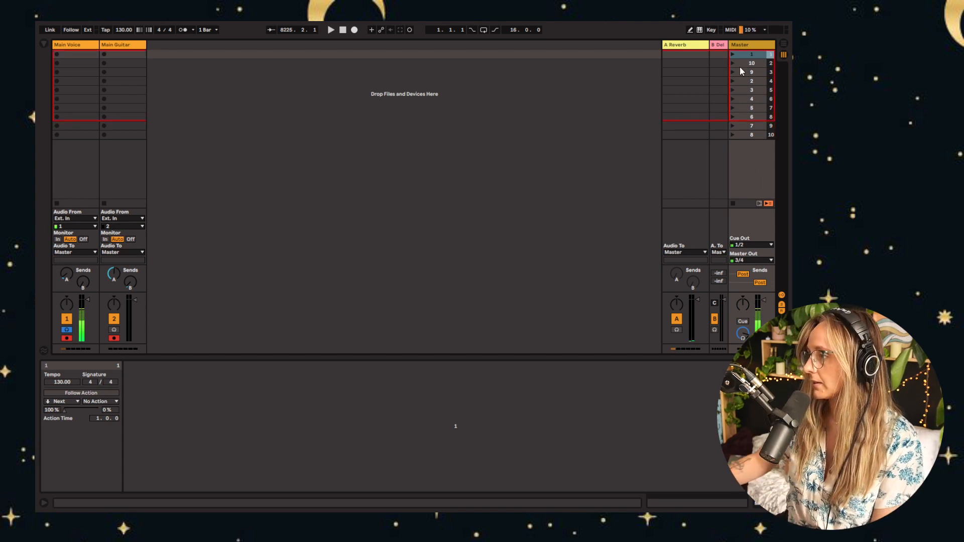
click(755, 81)
click(755, 73)
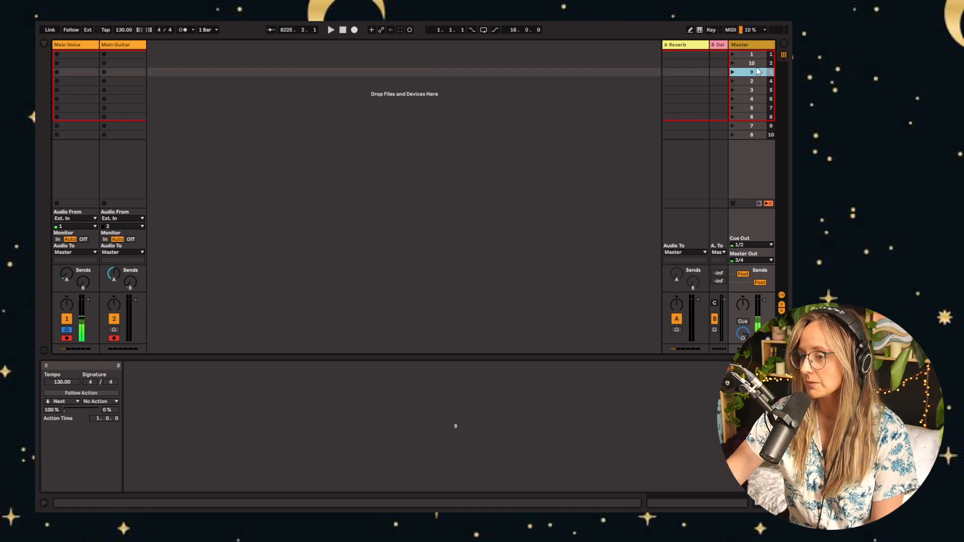
click(756, 63)
click(665, 132)
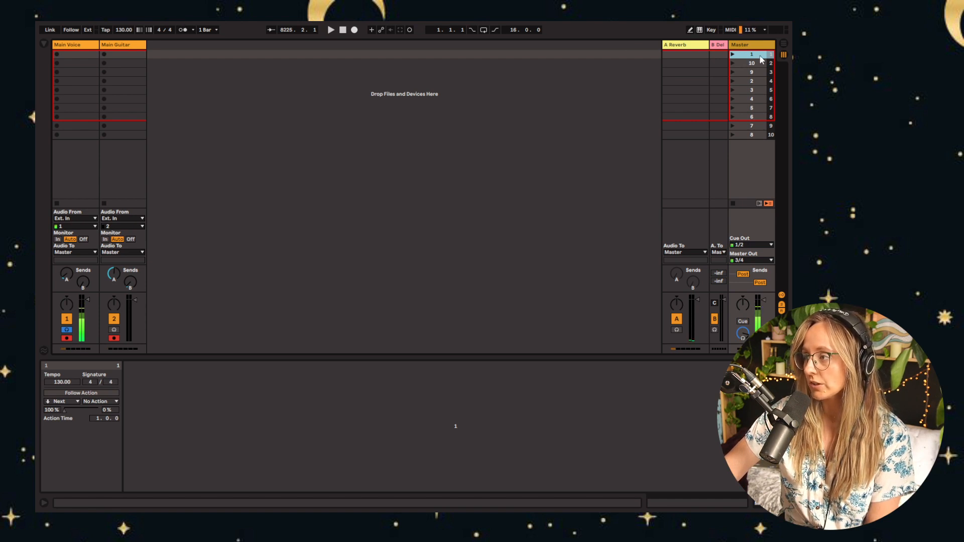
Set scene 1's time signature to 3/4
click(90, 382)
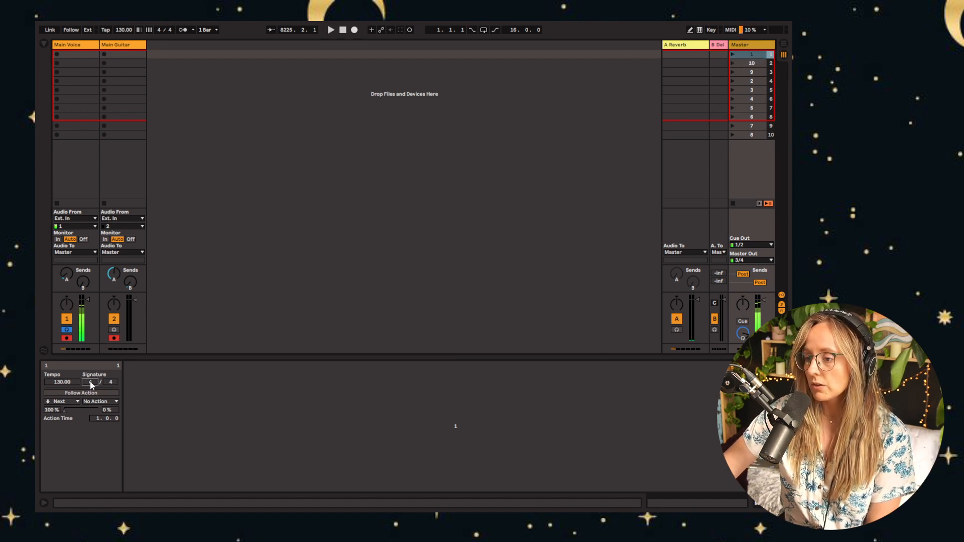
text(3)
key(Return)
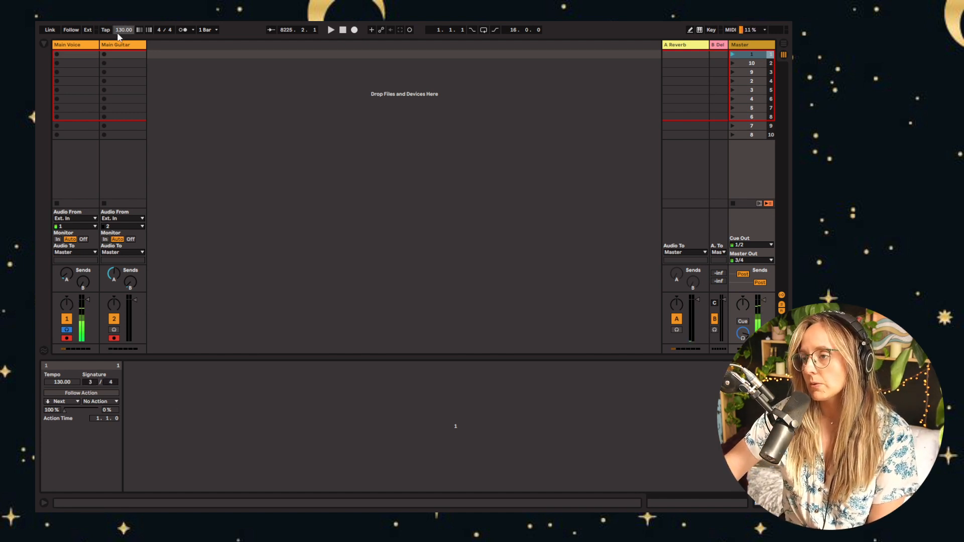
Tap in the song's beat, set scene 1's tempo to 96 BPM and launch the scene
click(105, 29)
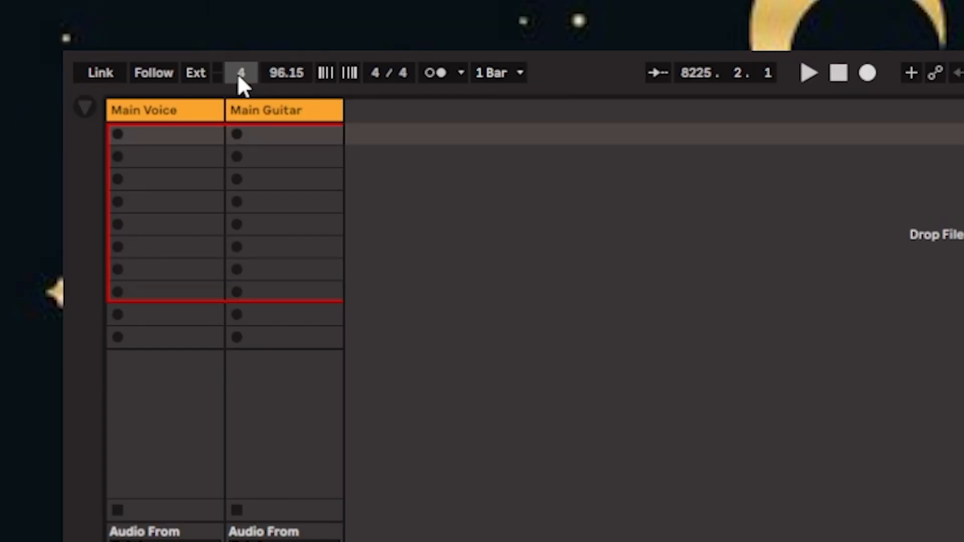
click(241, 73)
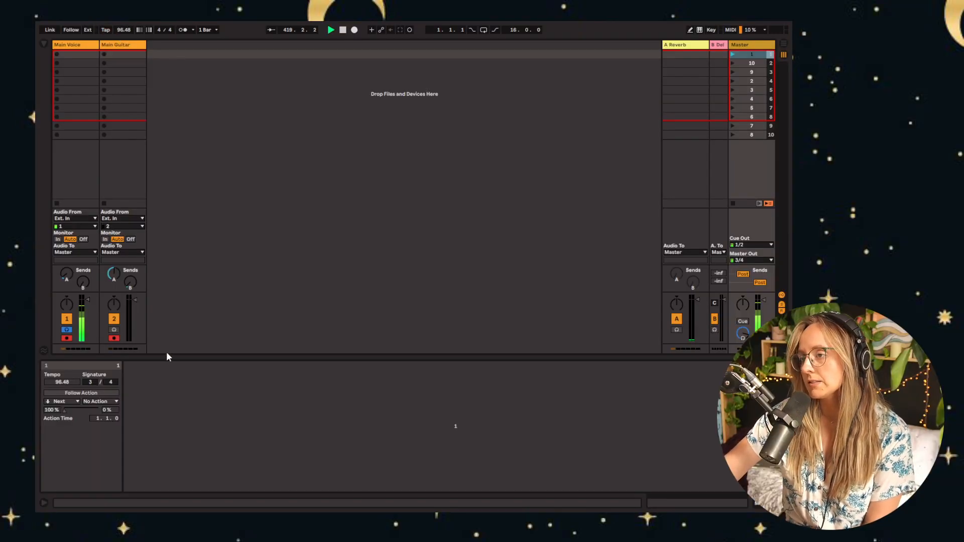
click(59, 383)
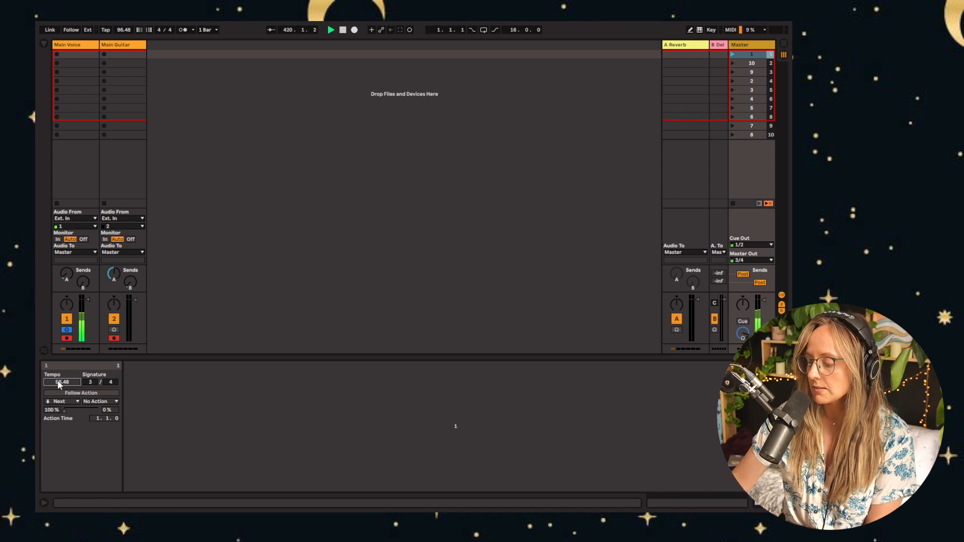
text(96)
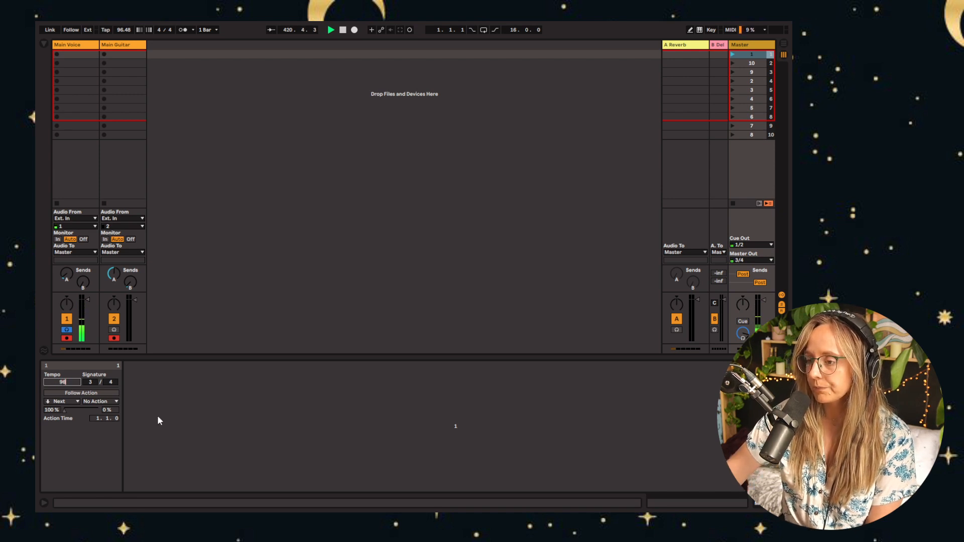
key(Return)
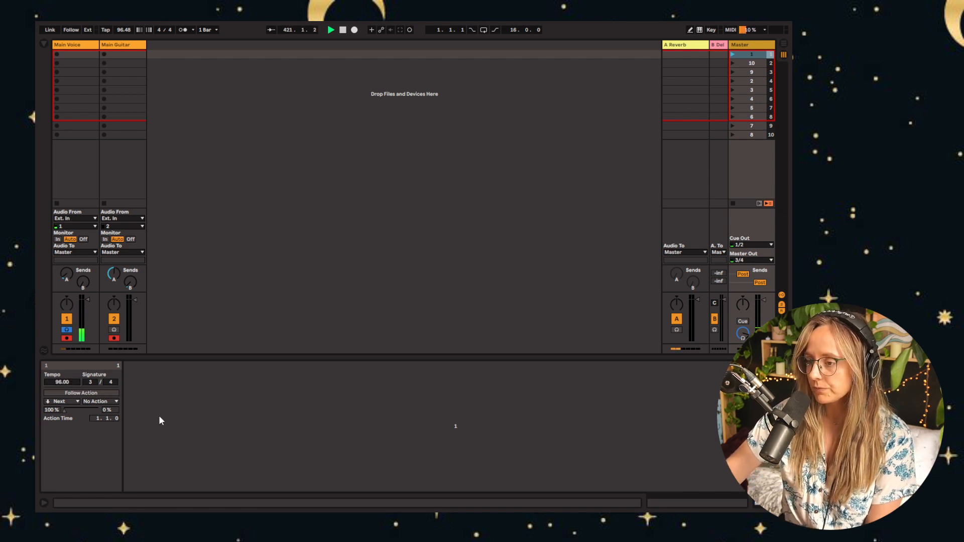
click(759, 63)
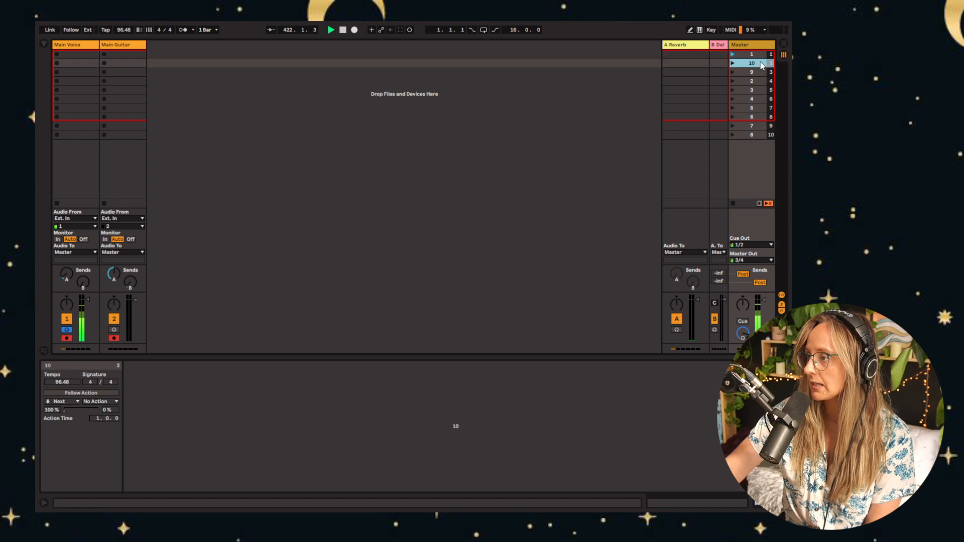
click(732, 54)
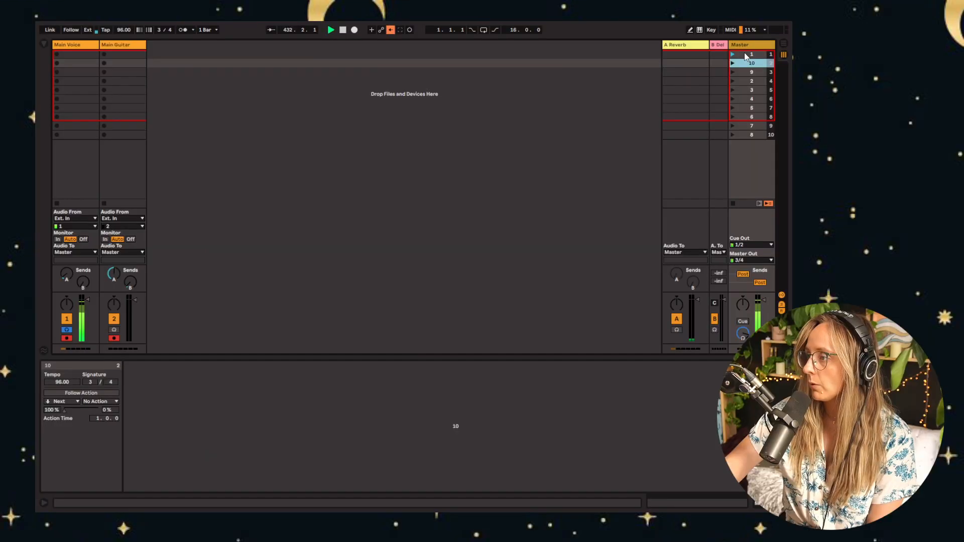
Duplicate scene 1 seven times
click(745, 55)
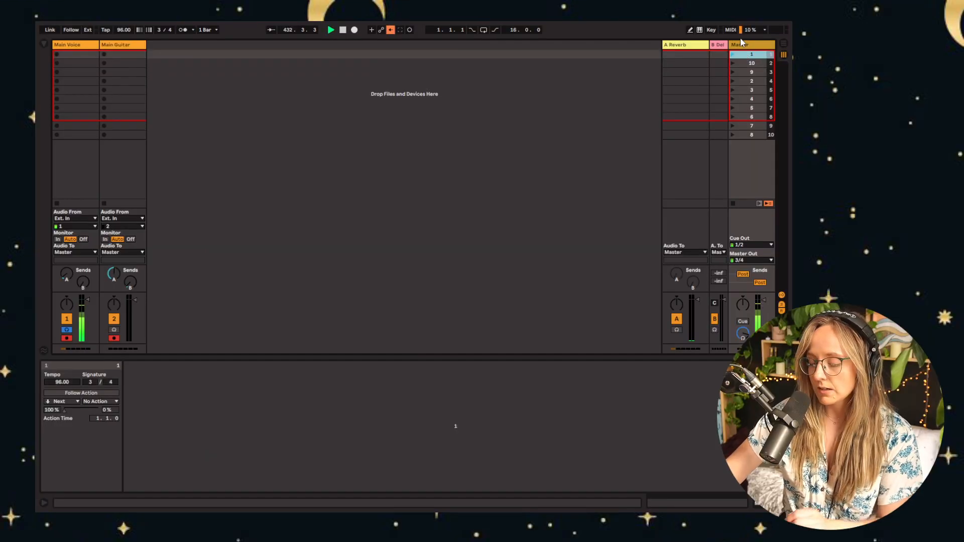
key(ctrl+d)
key(ctrl+d)
key(ctrl+d)
key(ctrl+d)
key(ctrl+d)
key(ctrl+d)
key(ctrl+d)
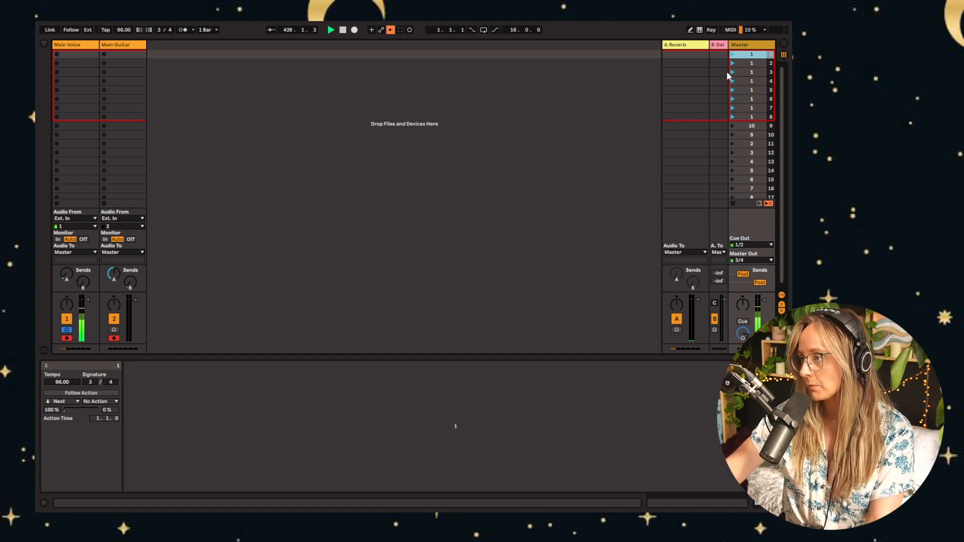
Rename the first scene as LYF
key(ctrl+r)
text(Love)
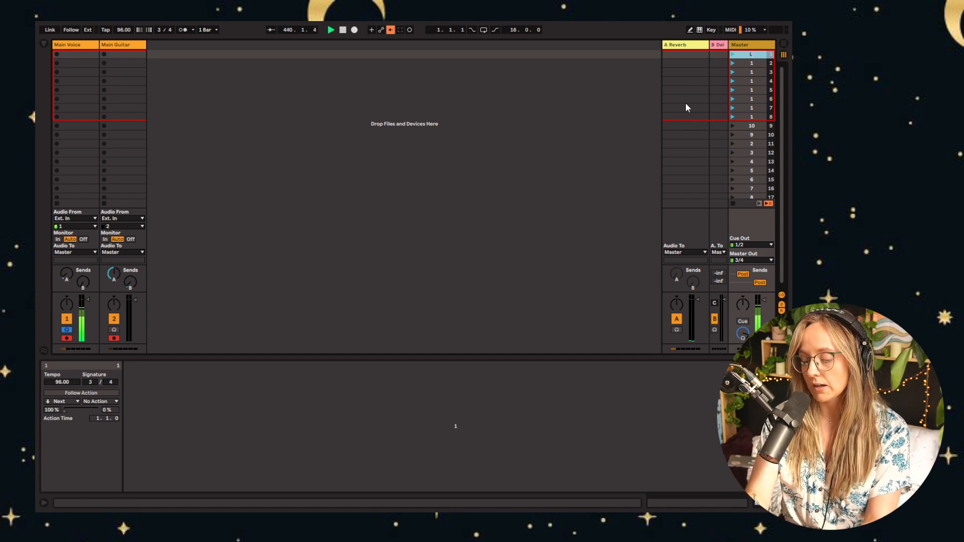
key(BackSpace)
key(BackSpace)
key(BackSpace)
text(YF)
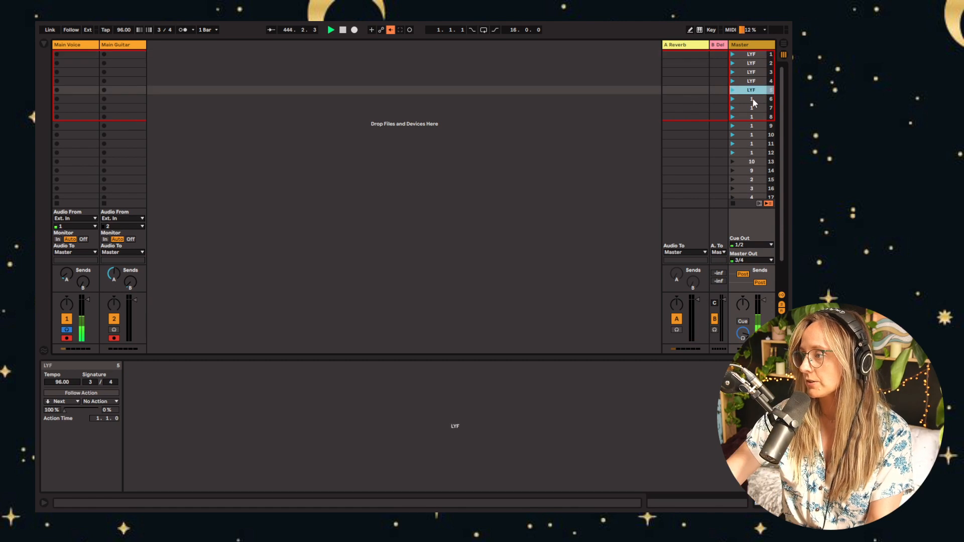
Duplicate the LYF scene until there are eight of them, and remove the leftover copies named 1
key(ctrl+d)
key(ctrl+d)
key(ctrl+d)
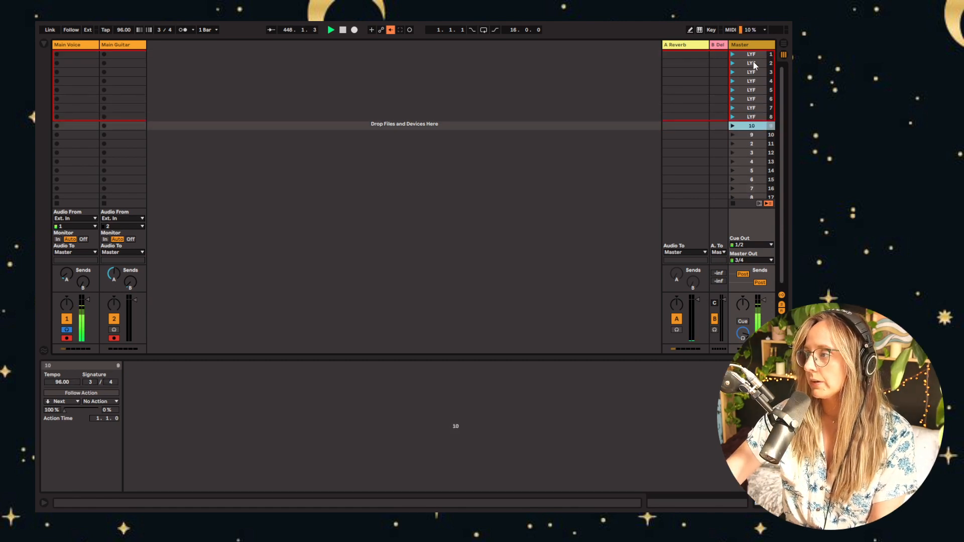
click(755, 56)
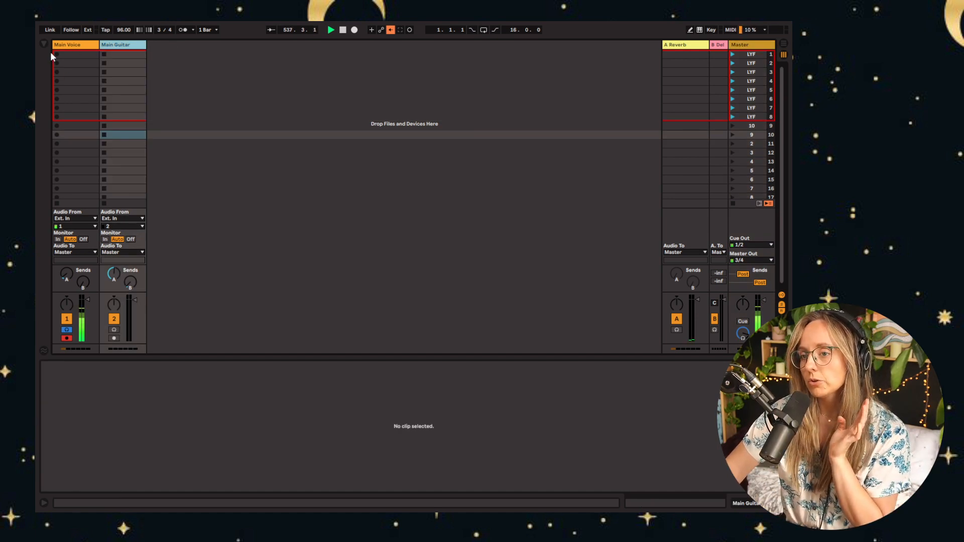
Insert three MIDI tracks after the Main Guitar track, and add one more return track
click(204, 91)
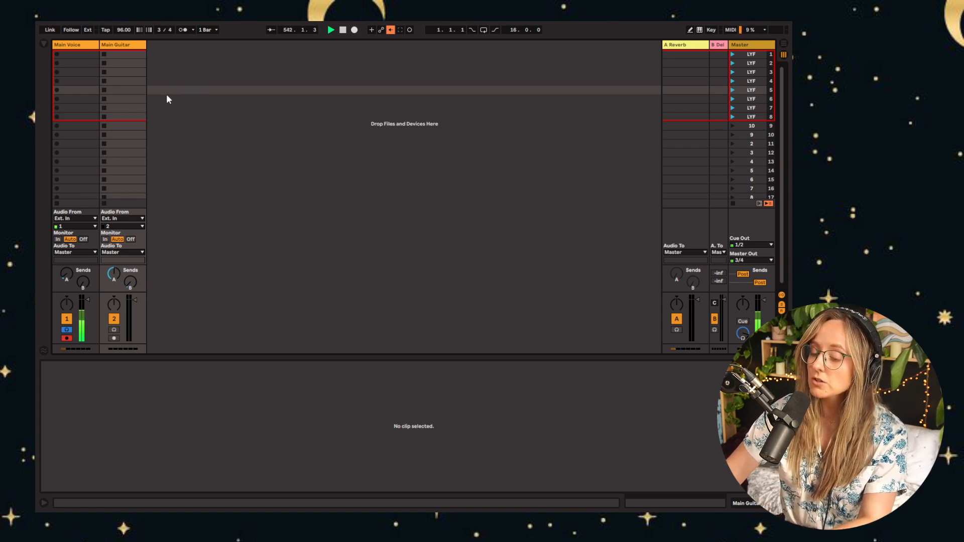
key(ctrl+shift+t)
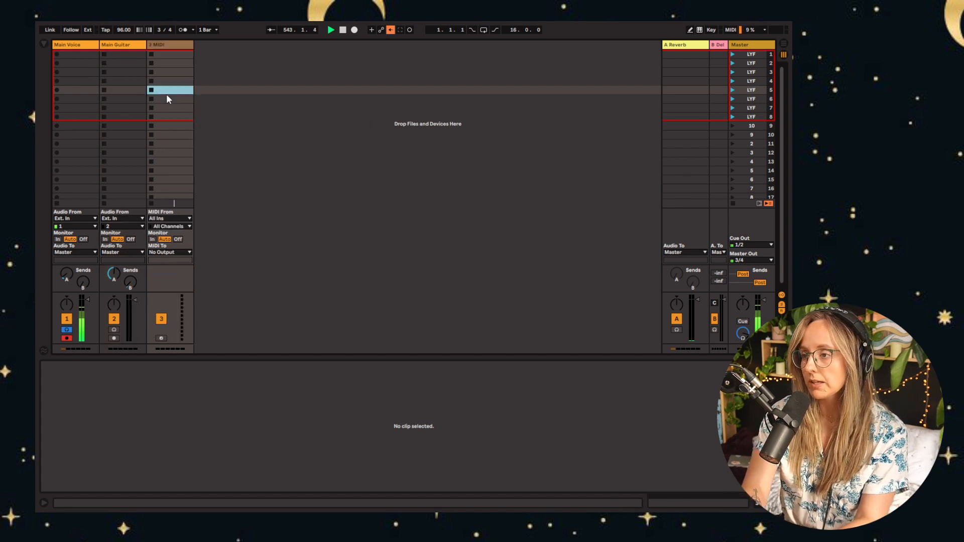
key(ctrl+shift+t)
key(ctrl+shift+t)
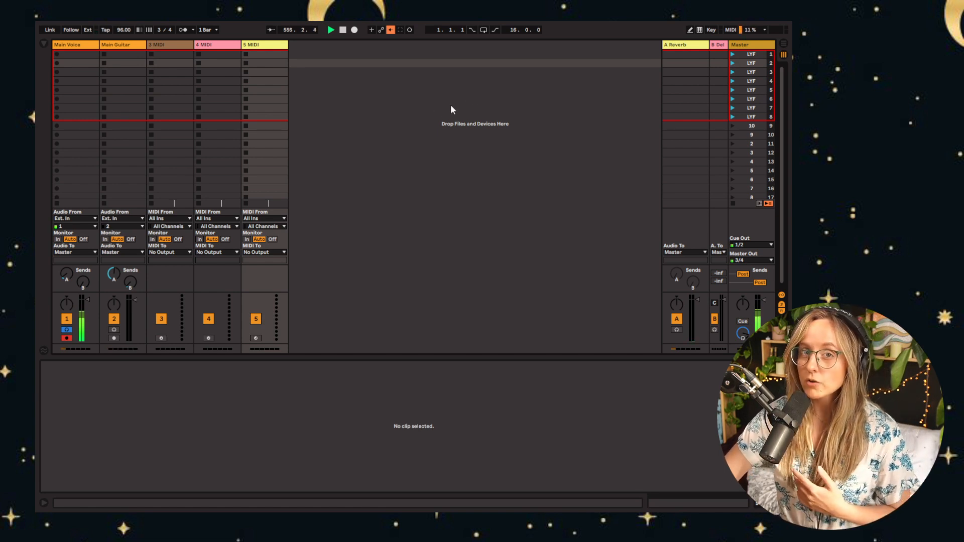
click(605, 79)
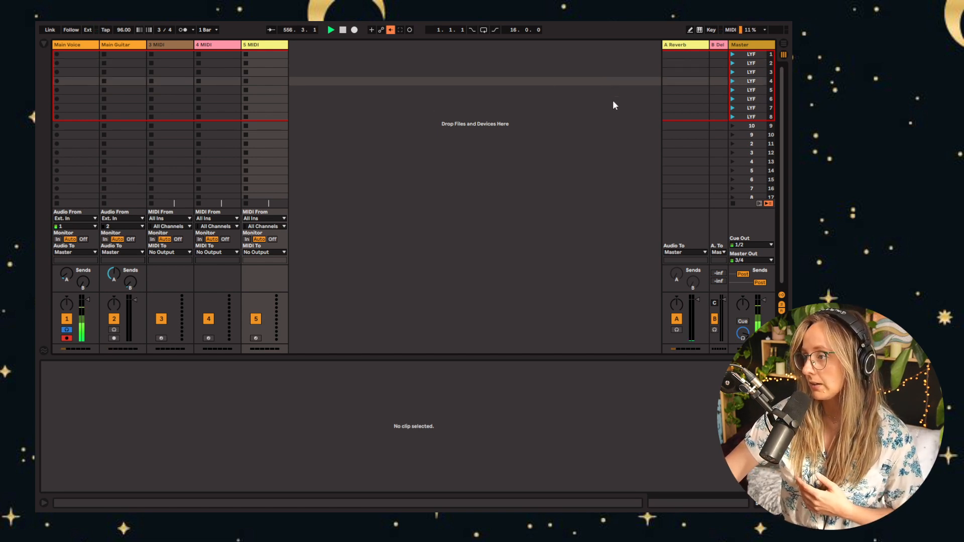
key(ctrl+alt+t)
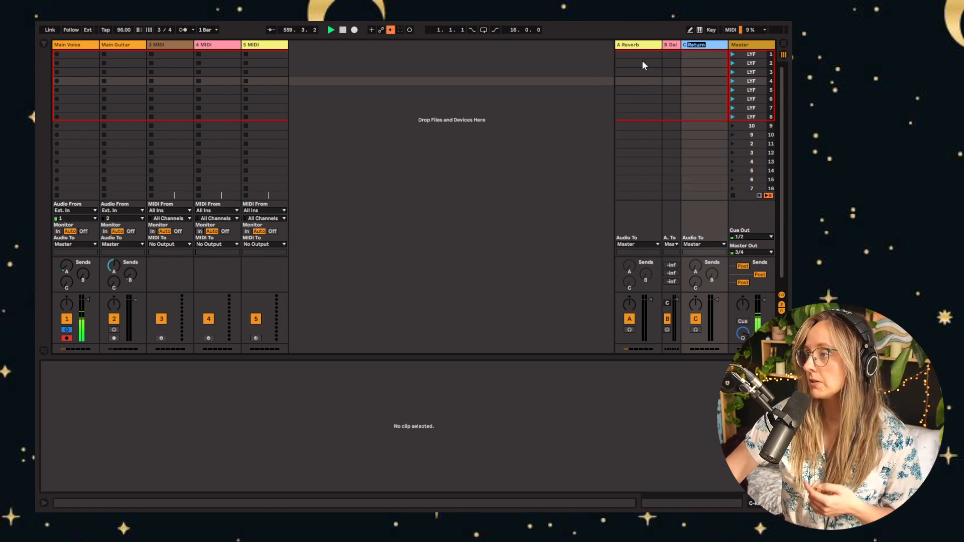
Load the Looper audio effect from Delay & Loop onto the C V Loops return track
click(44, 43)
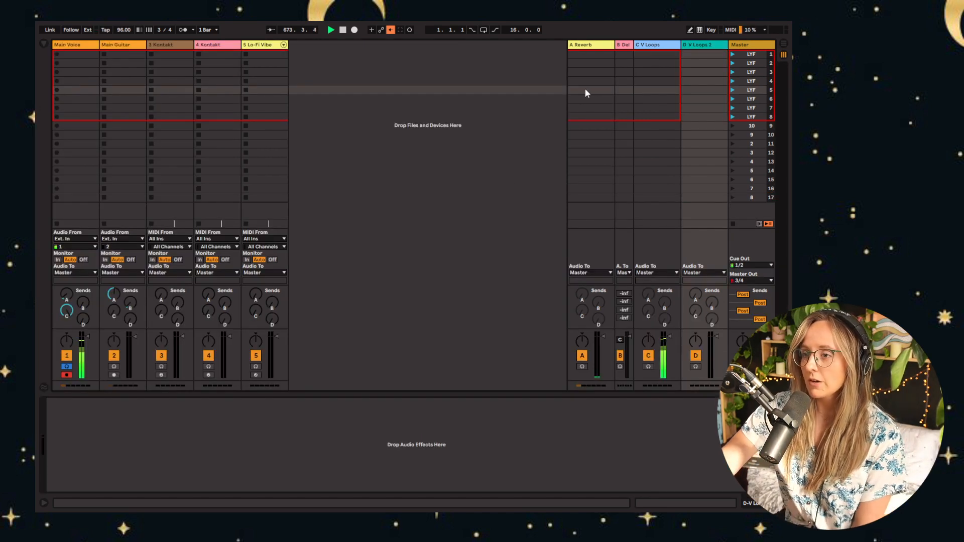
click(45, 43)
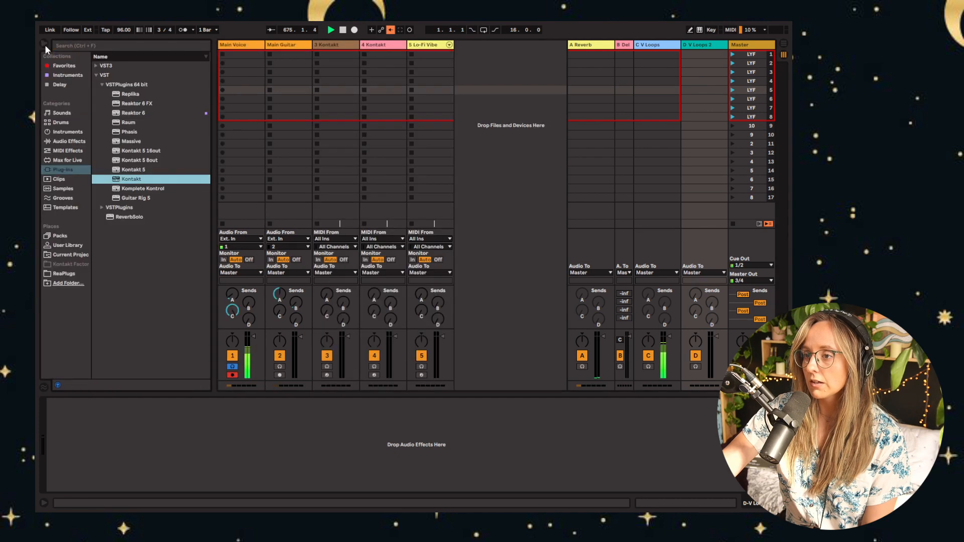
click(97, 75)
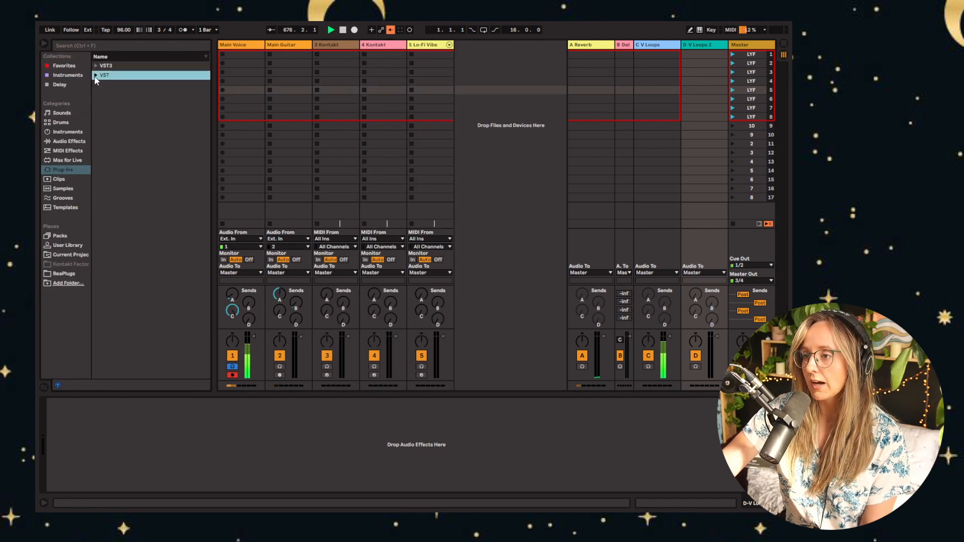
click(62, 143)
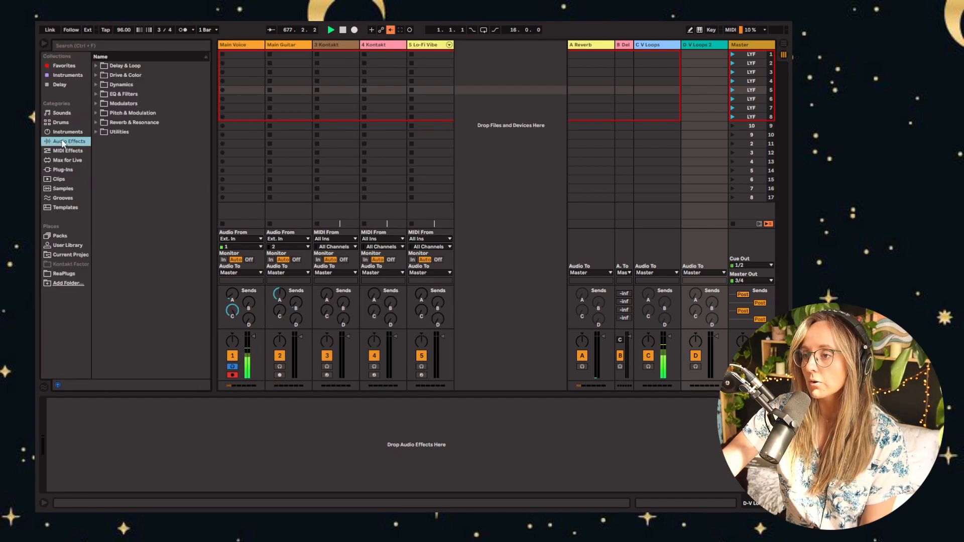
click(97, 65)
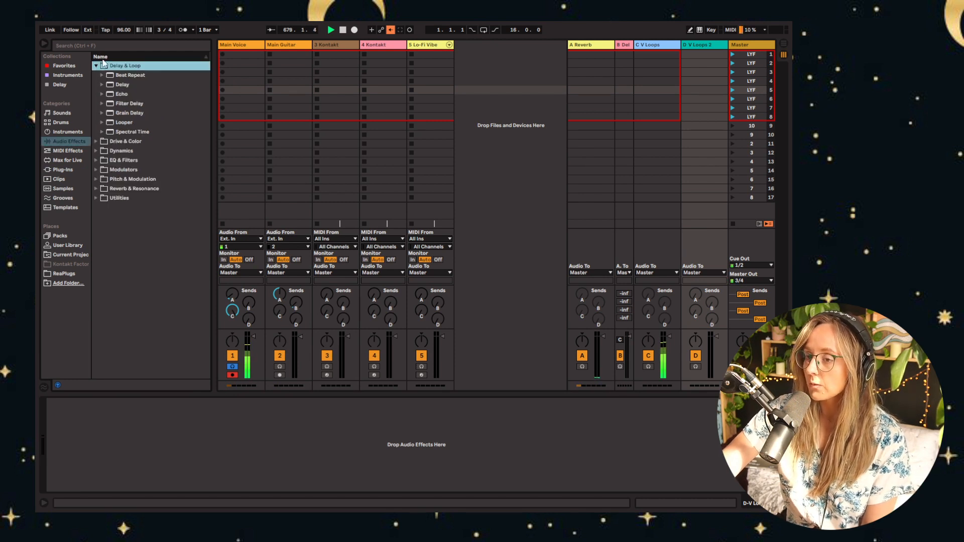
drag(109, 125, 648, 146)
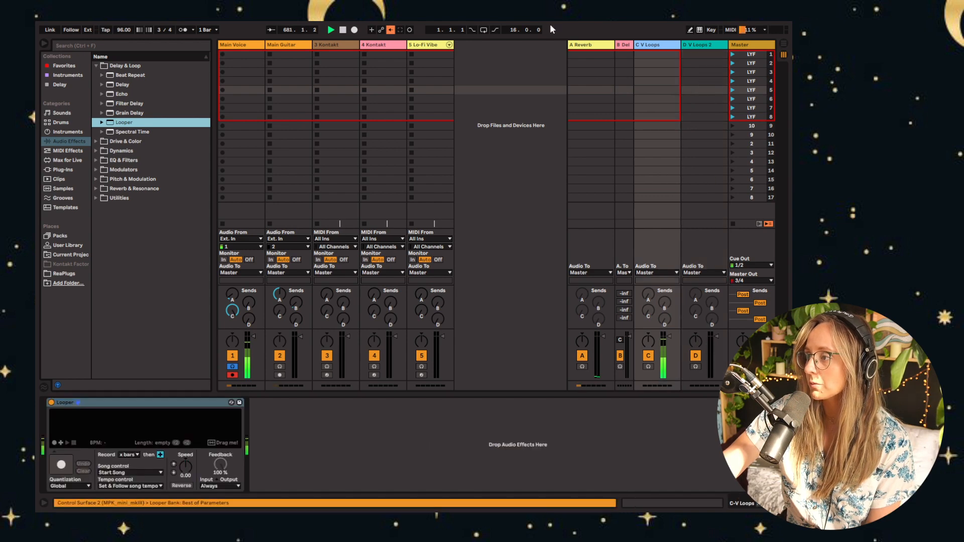
click(44, 44)
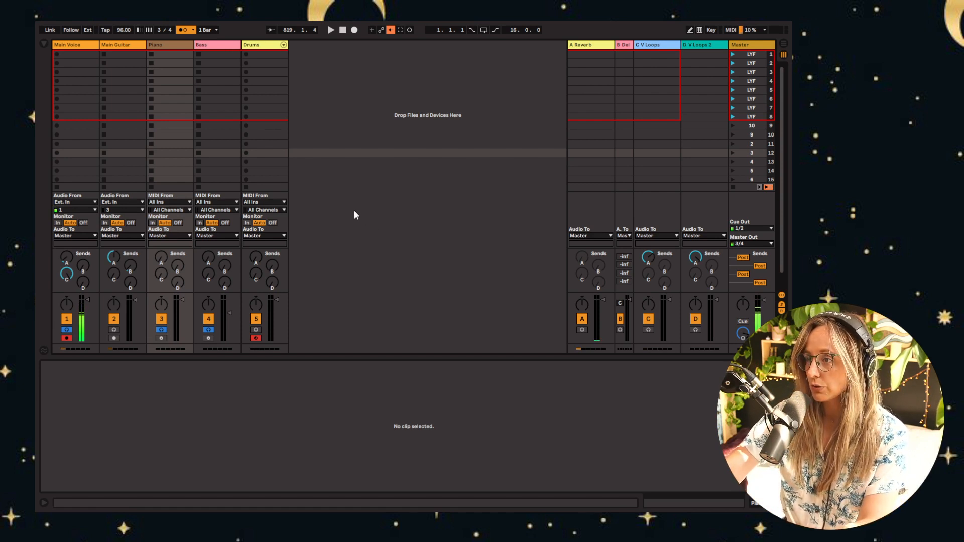
Insert two audio tracks and place them after the Drums track
key(ctrl+t)
key(ctrl+t)
drag(221, 46, 386, 45)
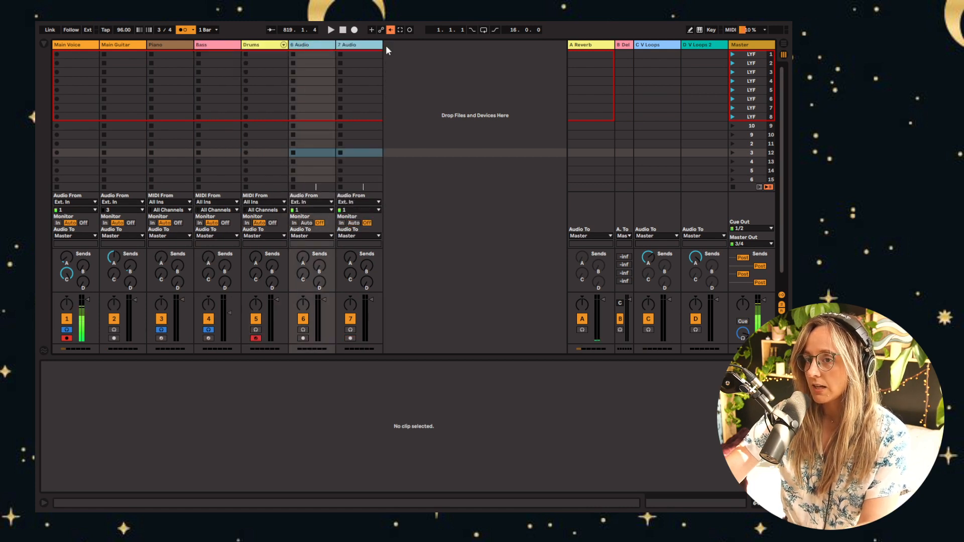
Rename the first new audio track as Inst and the second as Vox
key(ctrl+r)
text(Inst)
key(Return)
click(442, 72)
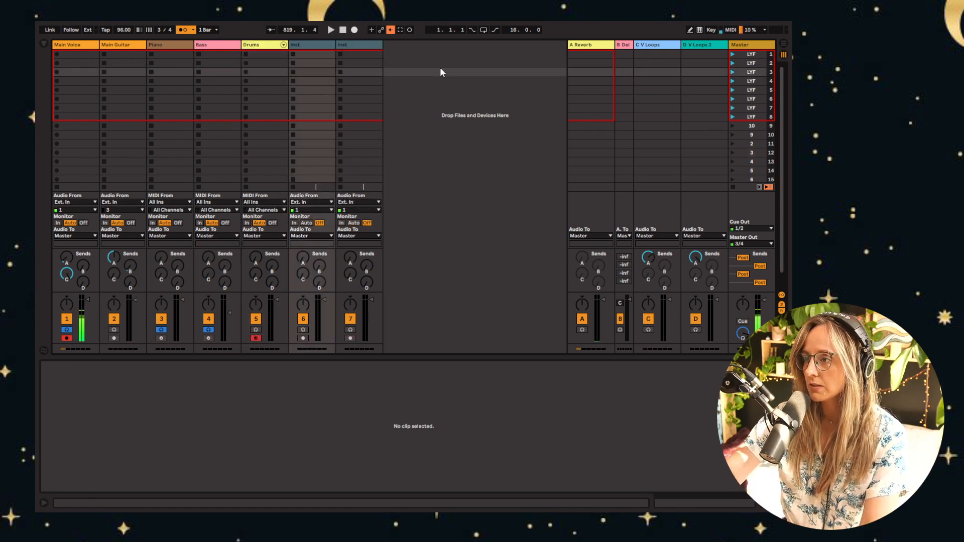
click(346, 47)
key(ctrl+r)
text(V)
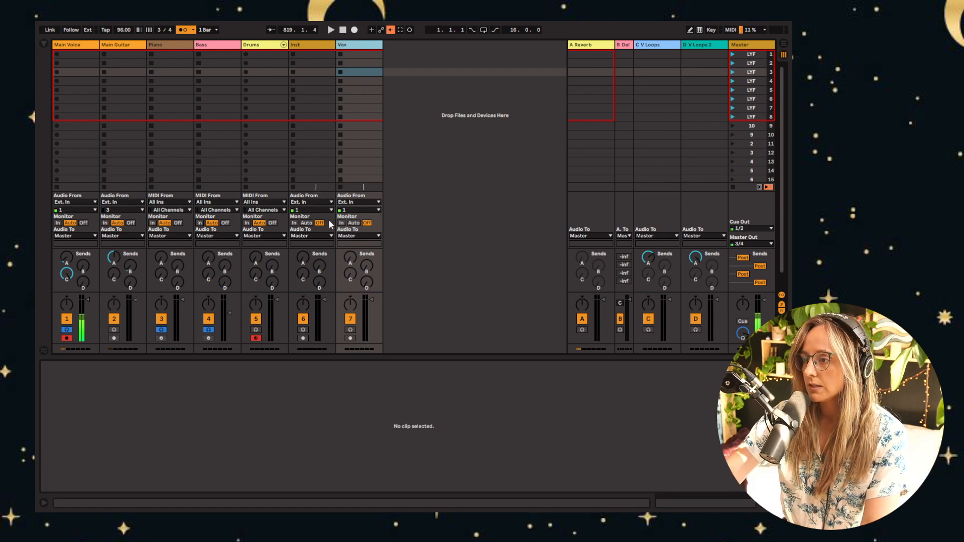
Change the audio output destination of the Main Guitar, Piano, Bass and Drums tracks together
click(256, 46)
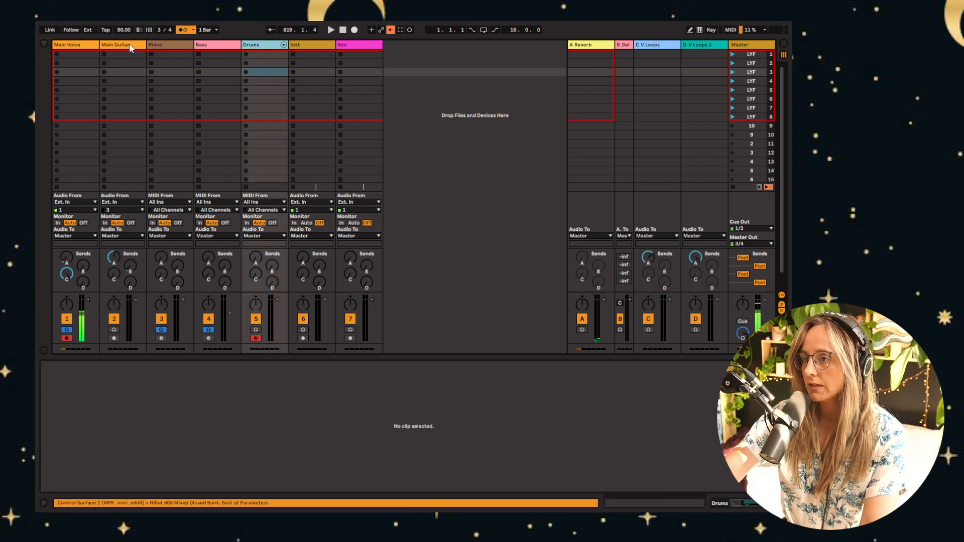
shift+click(135, 45)
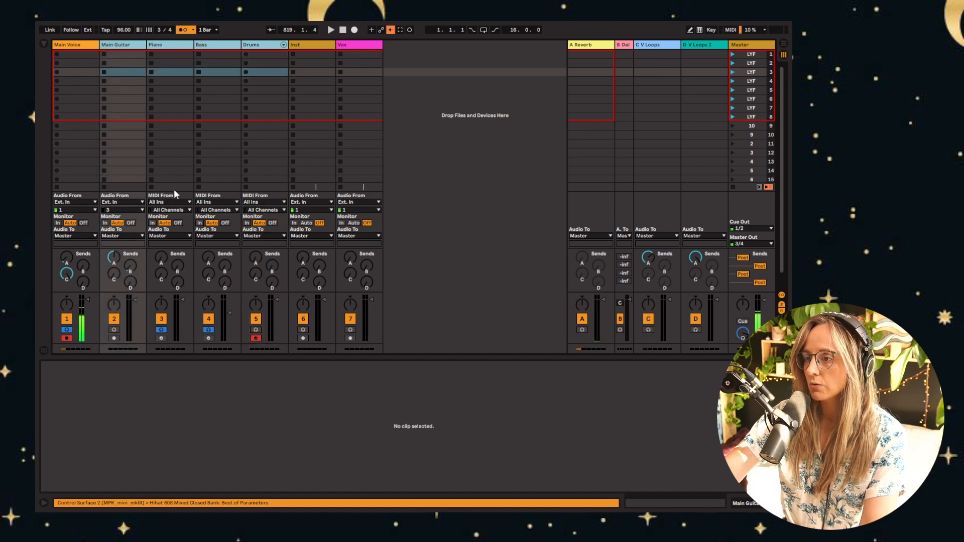
click(124, 237)
click(117, 278)
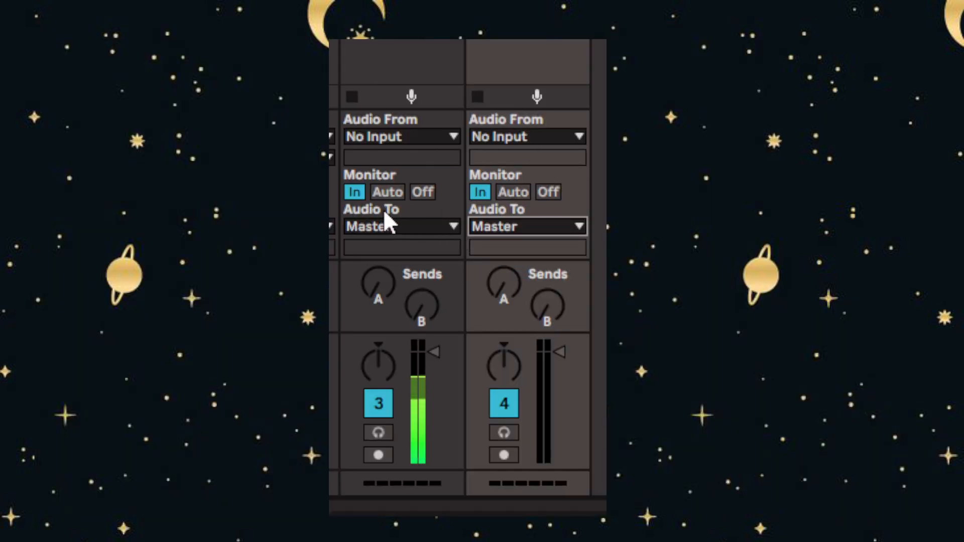
Route the audio output of track 3 to external output 3/4
click(397, 221)
click(390, 235)
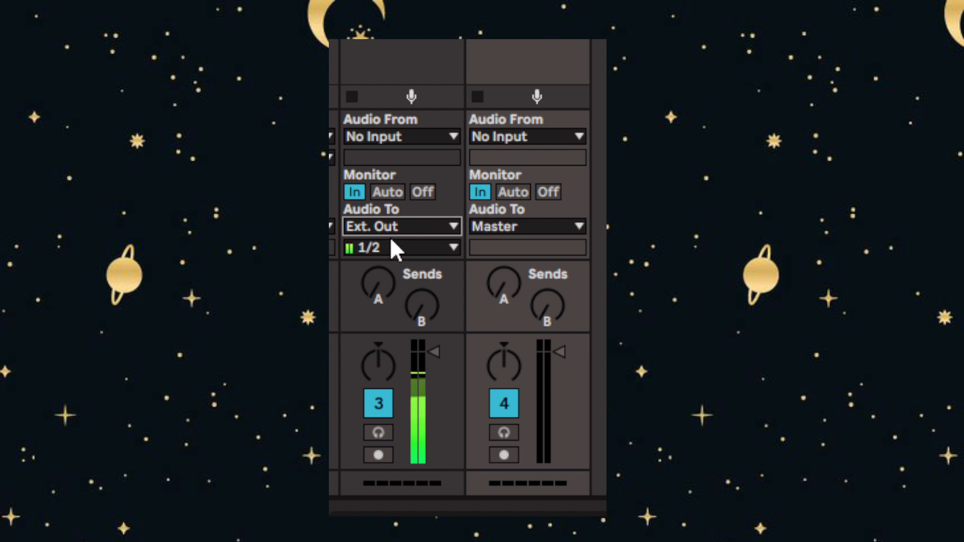
click(391, 241)
click(372, 279)
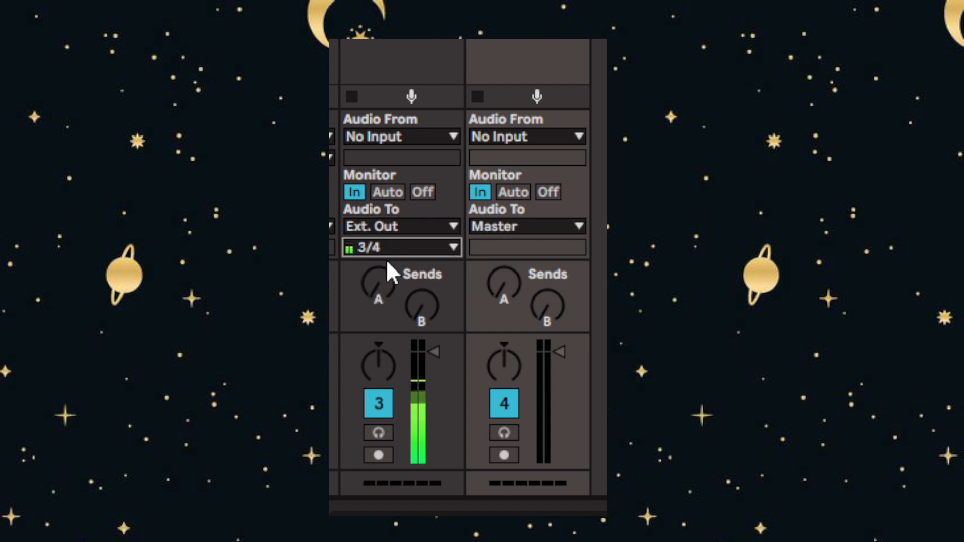
Route the audio output of track 4 to Ext. Out and open its output channel choices
click(519, 229)
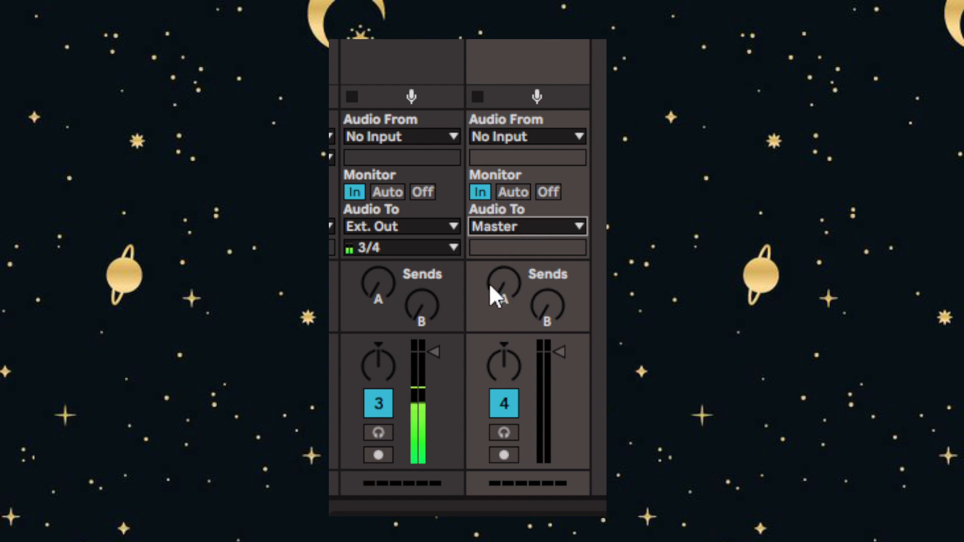
click(497, 249)
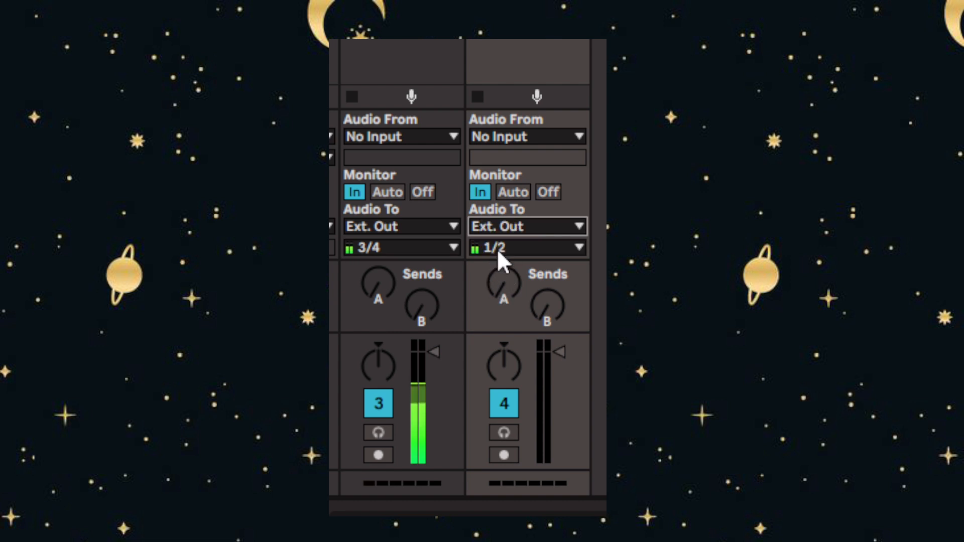
click(497, 248)
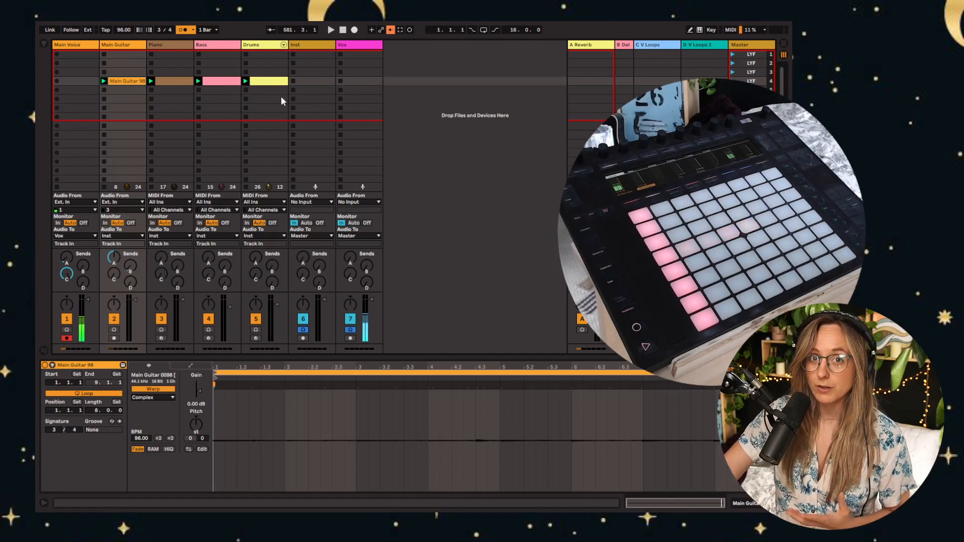
Insert an audio track named Vox Loops and place it between the Drums and Inst tracks
click(447, 152)
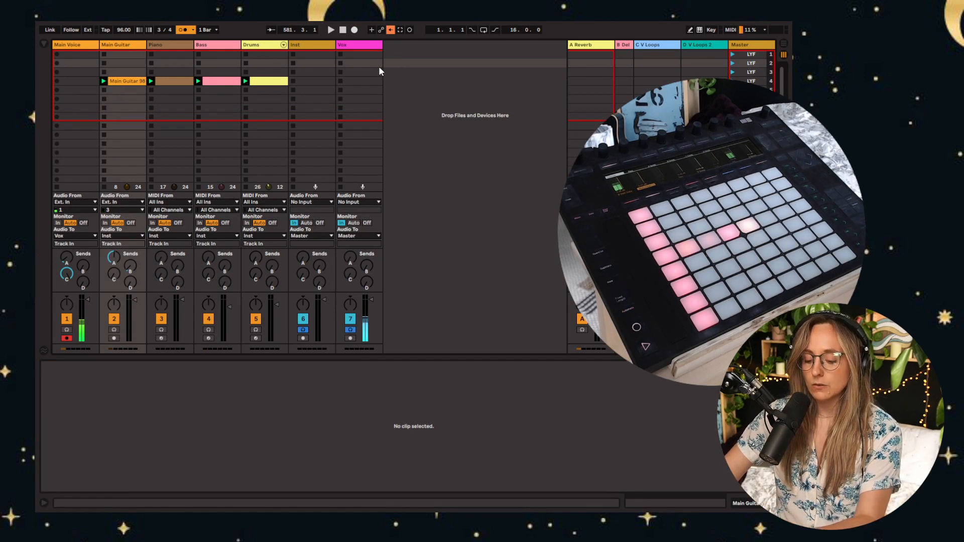
key(ctrl+t)
key(ctrl+r)
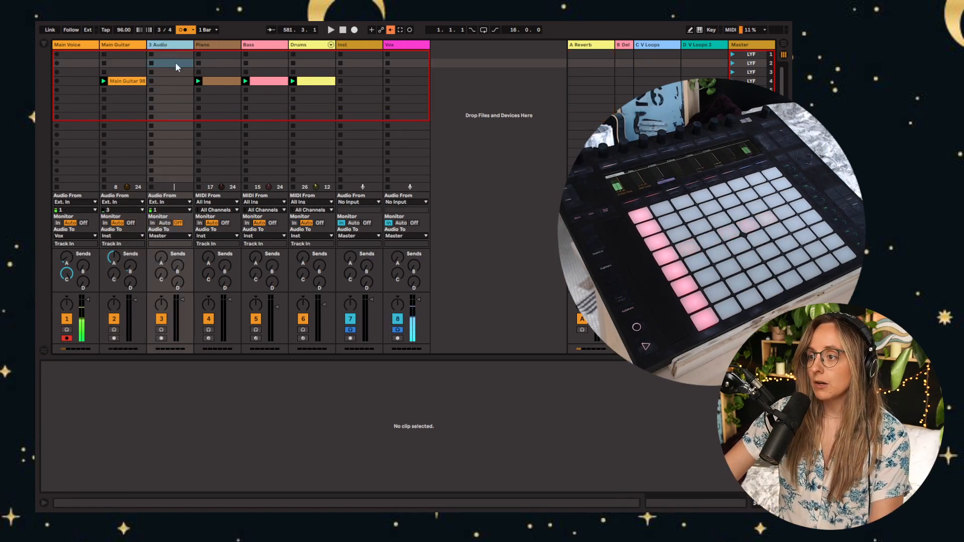
text(Vox Loops)
key(Return)
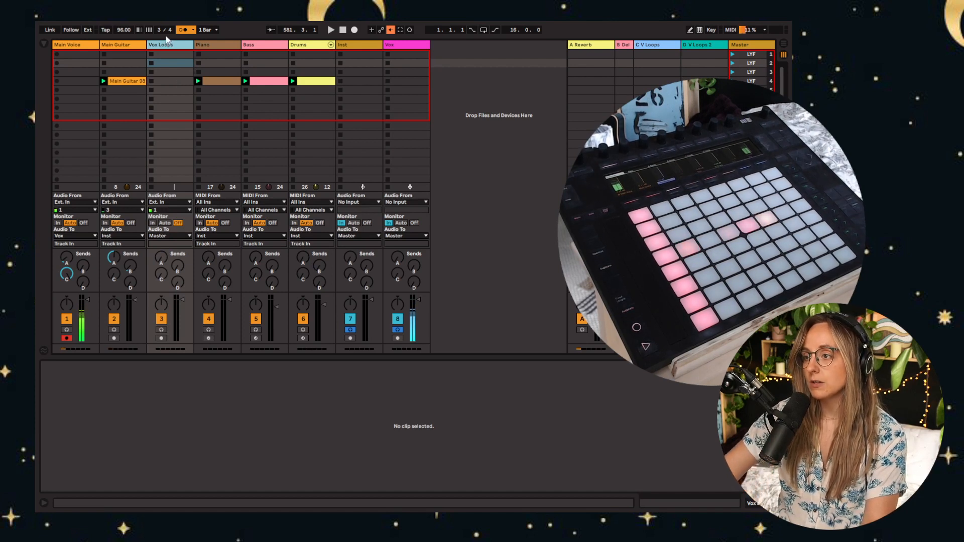
drag(168, 45, 327, 47)
Export the loop recorded in the C V Loops return's Looper to the Vox Loops track in scene 4
click(680, 50)
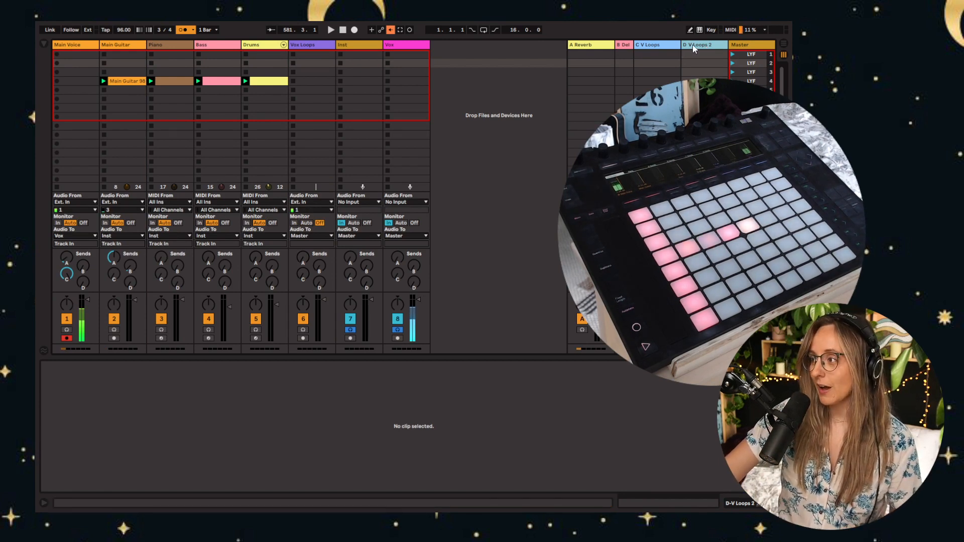
click(692, 44)
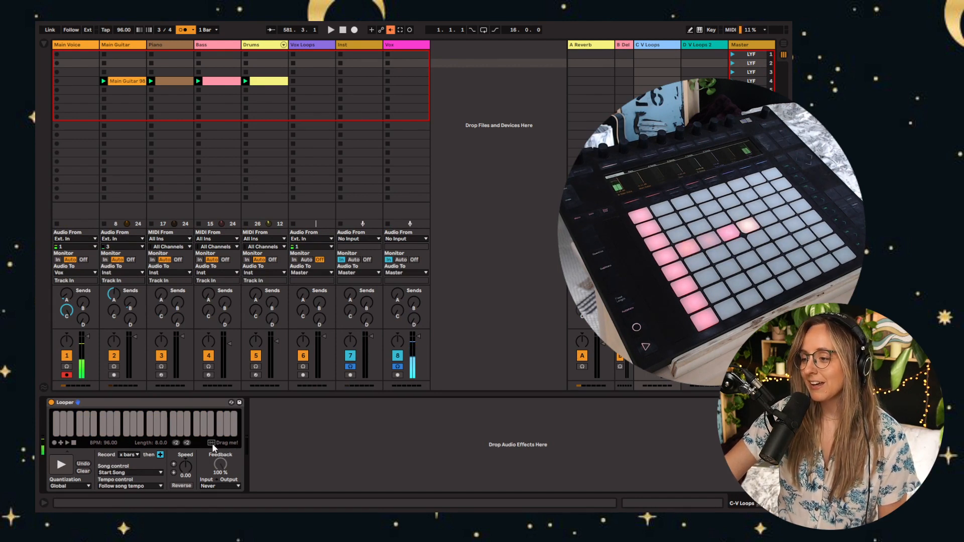
drag(212, 444, 323, 83)
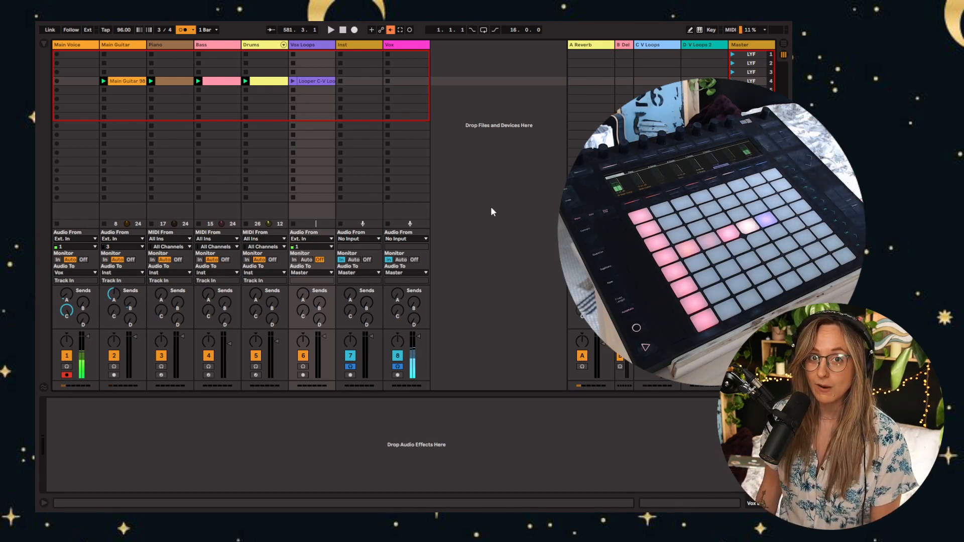
Copy the Main Guitar clip from scene 4 into scenes 2, 3 and 5
click(135, 82)
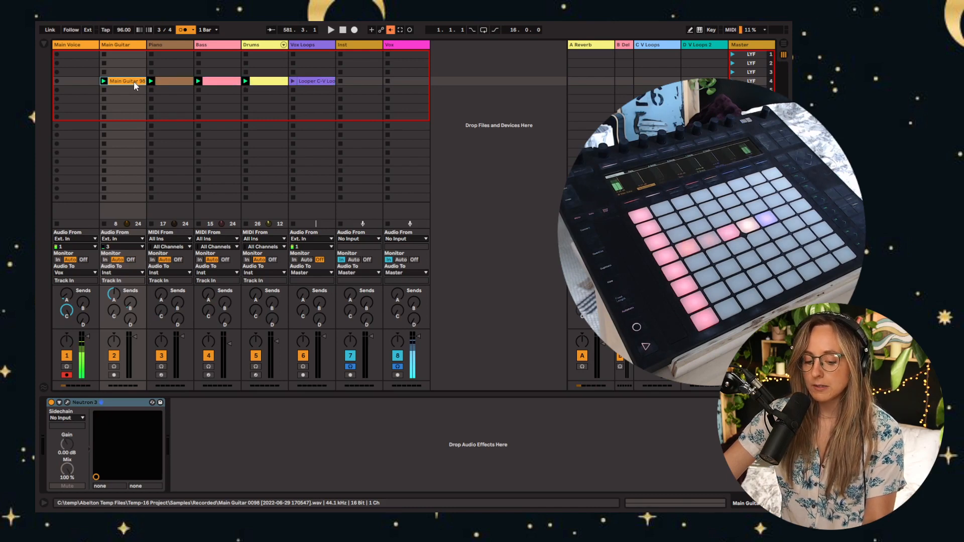
drag(133, 80, 142, 62)
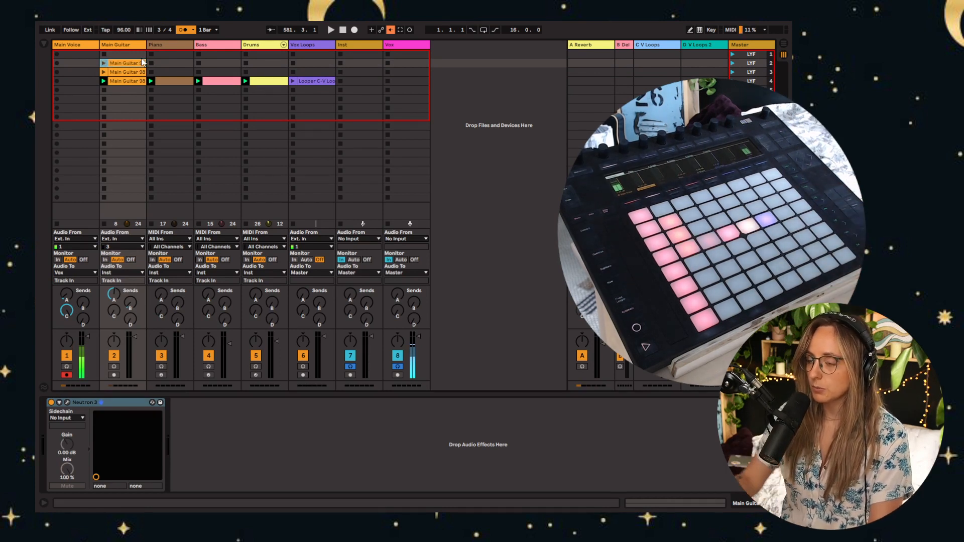
click(134, 83)
click(128, 91)
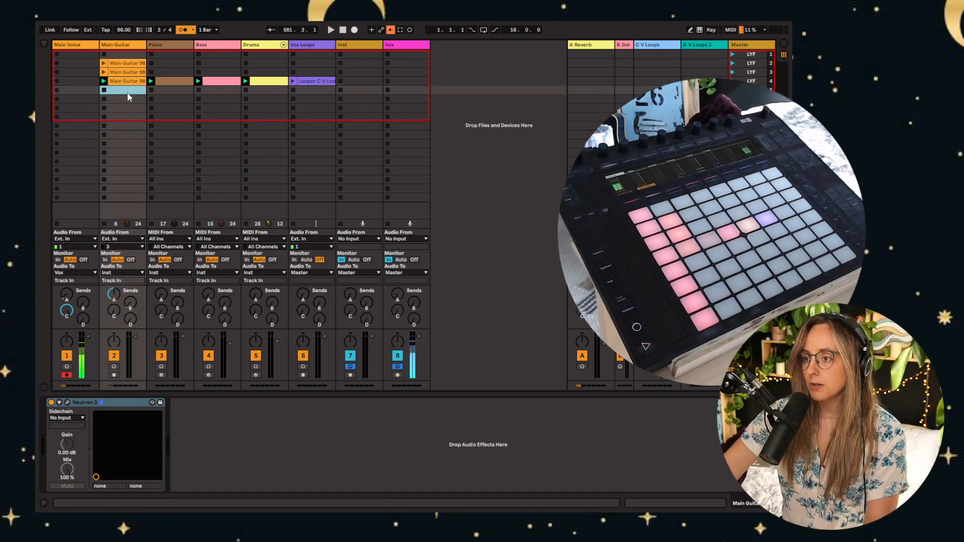
key(ctrl+v)
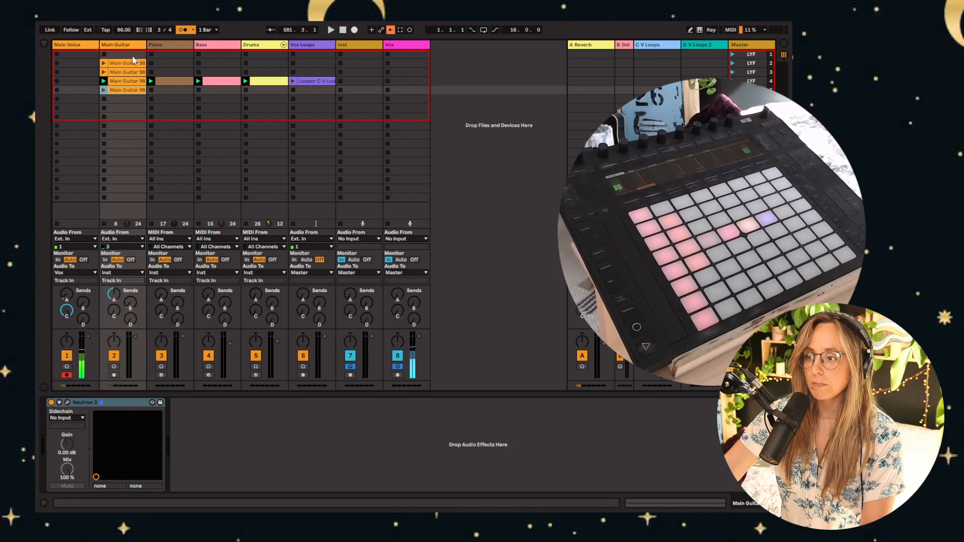
Copy the Piano clip from scene 4 into scenes 3 and 5
click(164, 83)
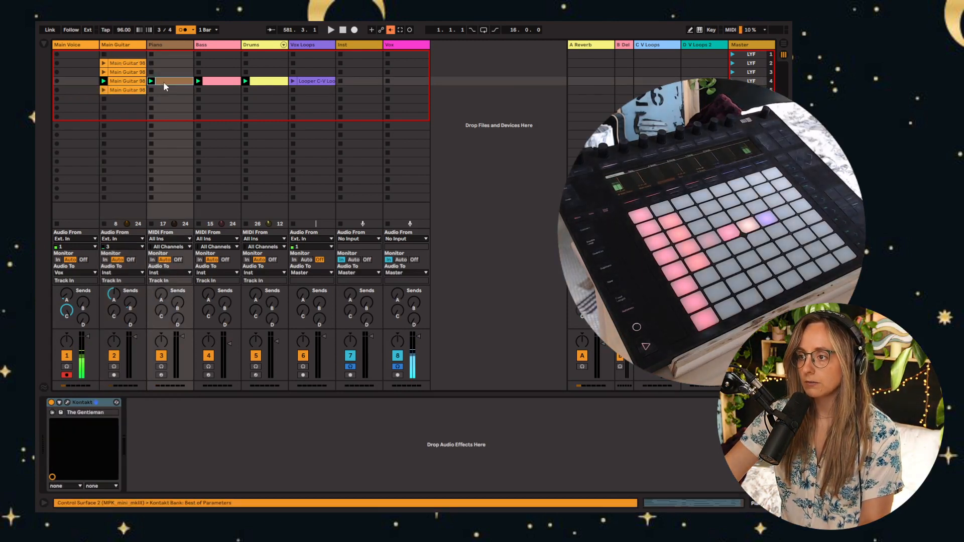
click(168, 73)
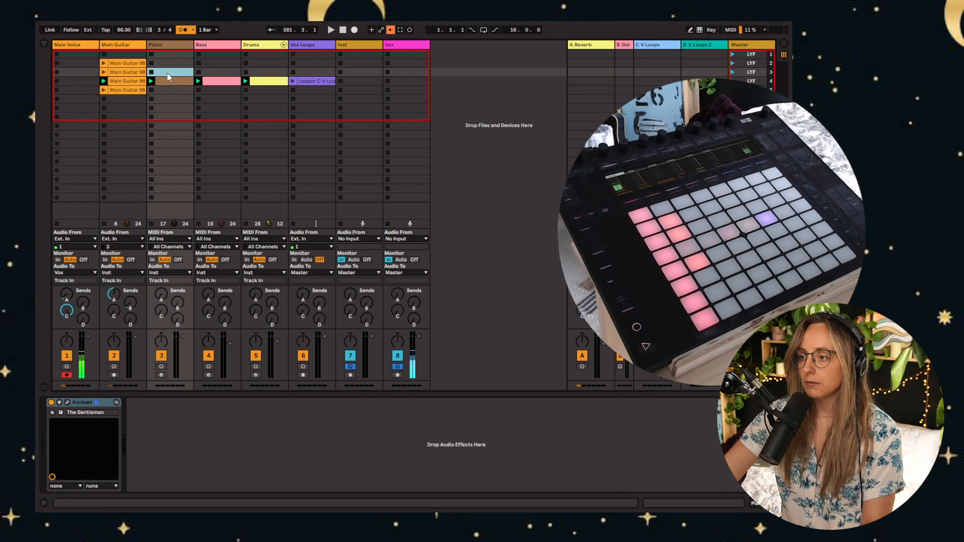
key(ctrl+v)
click(170, 90)
key(ctrl+v)
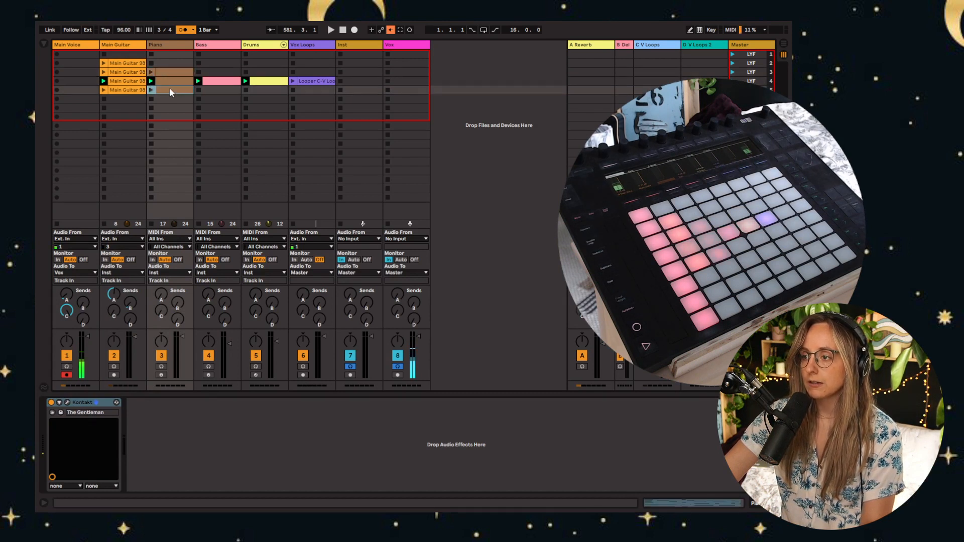
Copy the Bass clip into scene 5 and move the Drums clip from scene 4 to scene 5
click(221, 91)
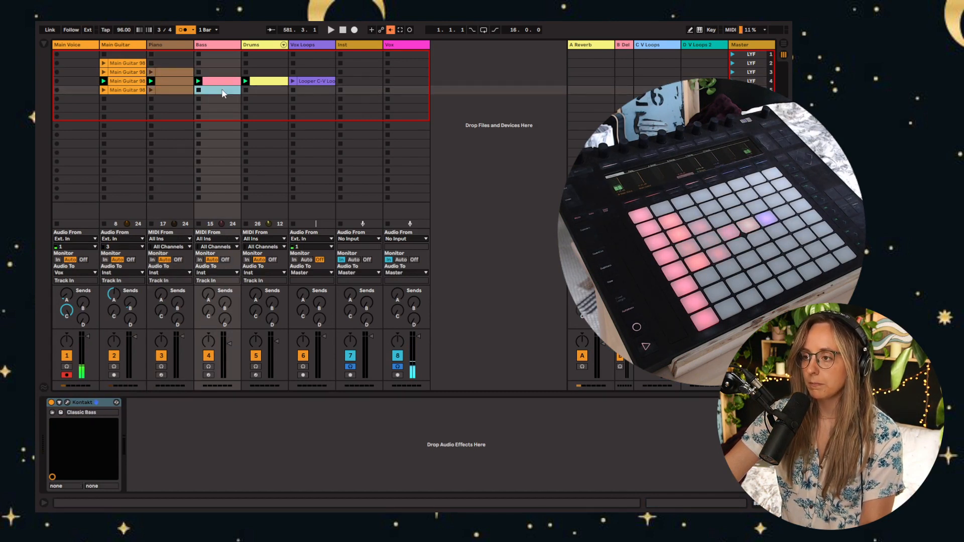
key(ctrl+v)
click(262, 83)
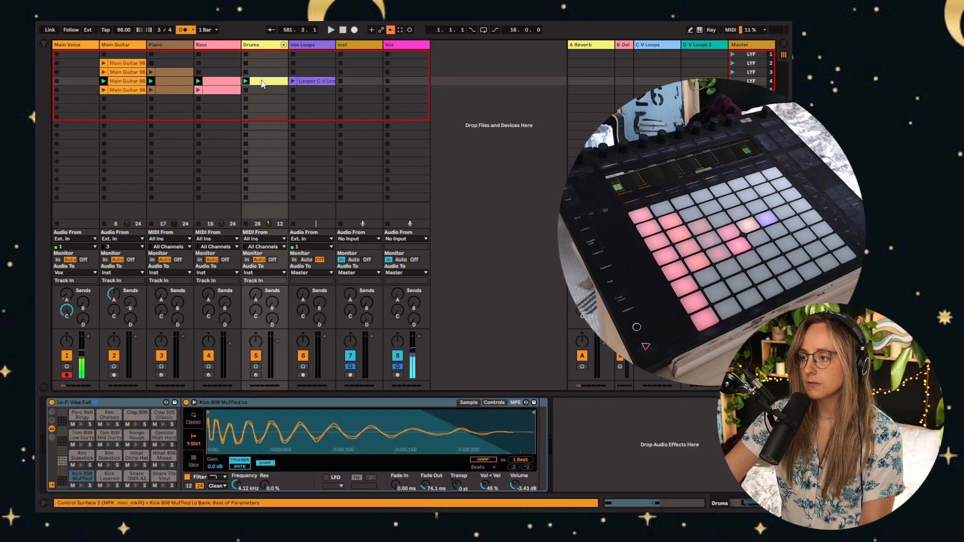
drag(265, 93, 265, 92)
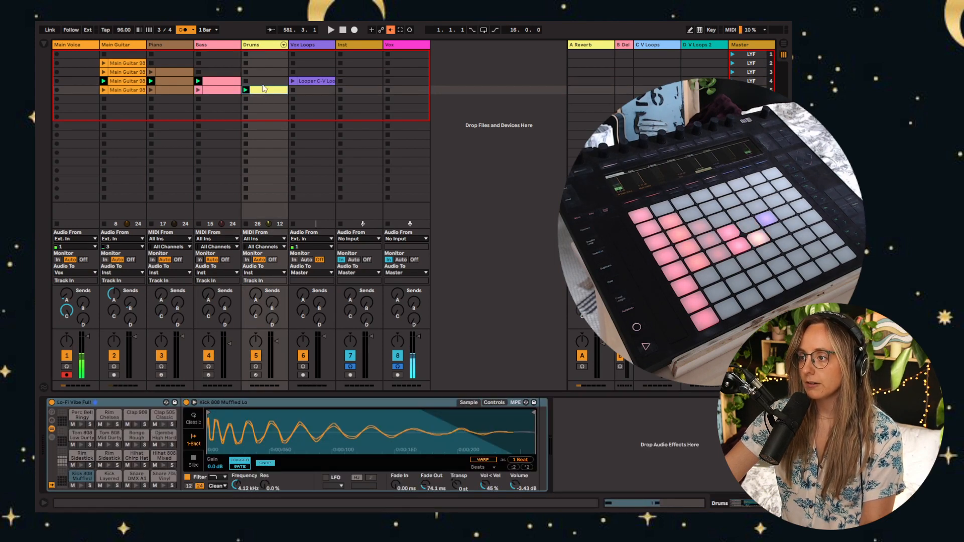
Copy the Vox Loops clip from scene 4 into scenes 3 and 5
click(312, 89)
key(ctrl+d)
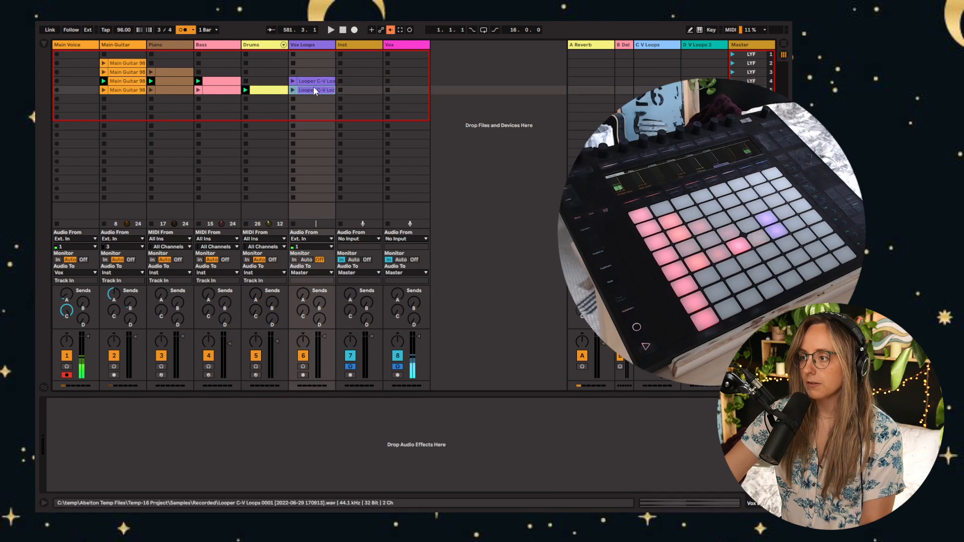
click(313, 81)
drag(313, 80, 314, 73)
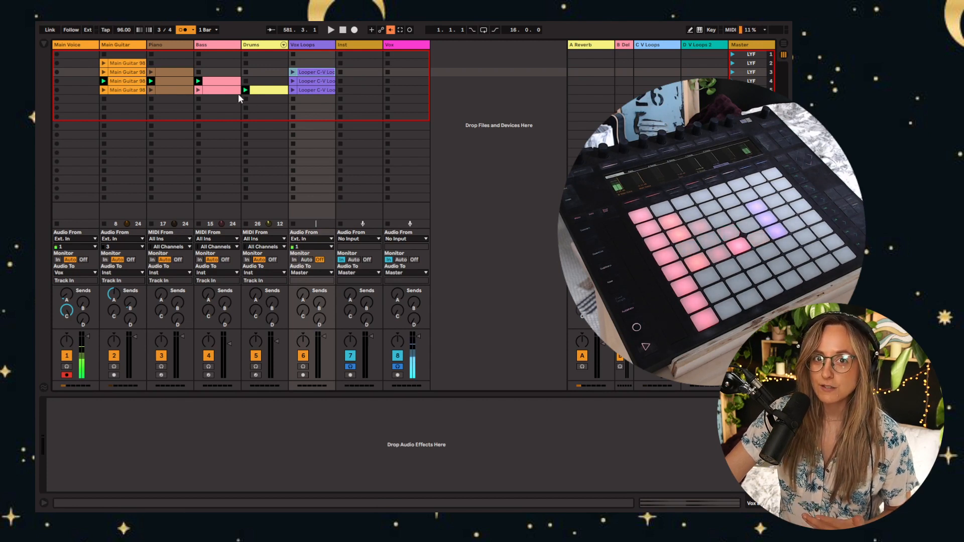
Set the time signature of scene 9 to 4/4 and select scene 10 directly below it
click(125, 55)
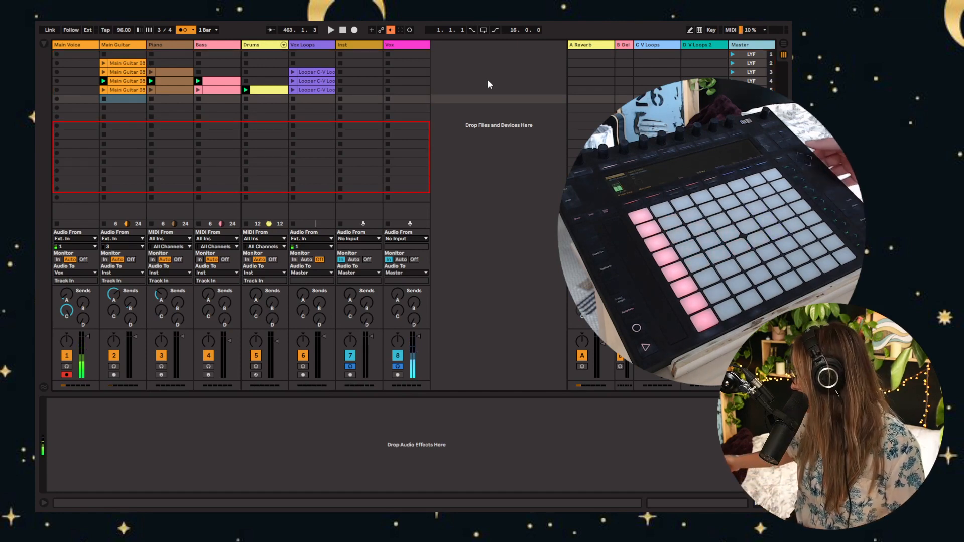
key(Up)
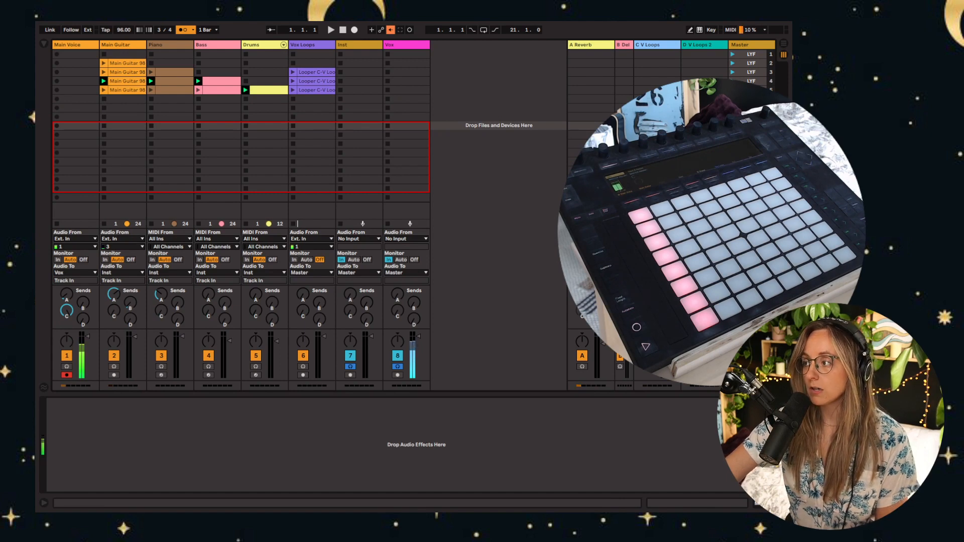
double_click(751, 126)
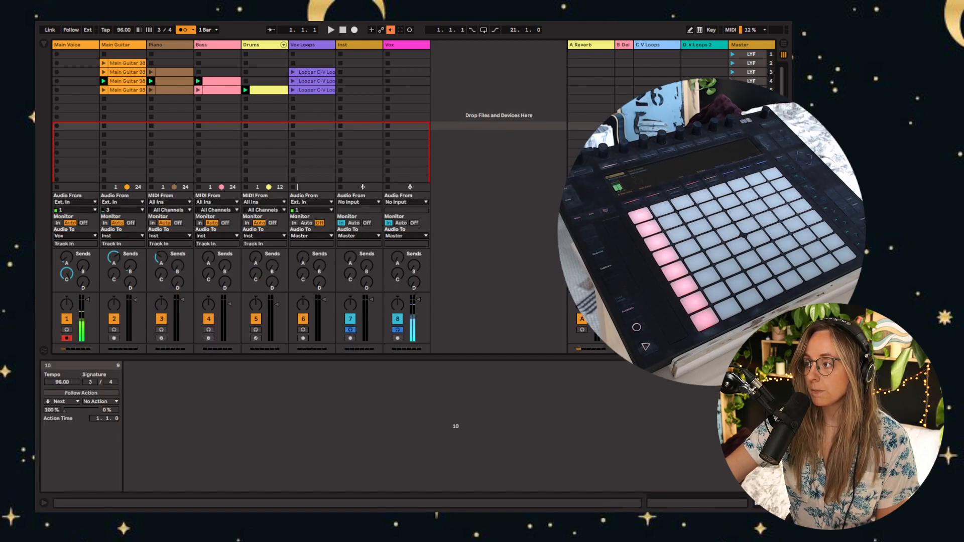
click(83, 380)
text(4)
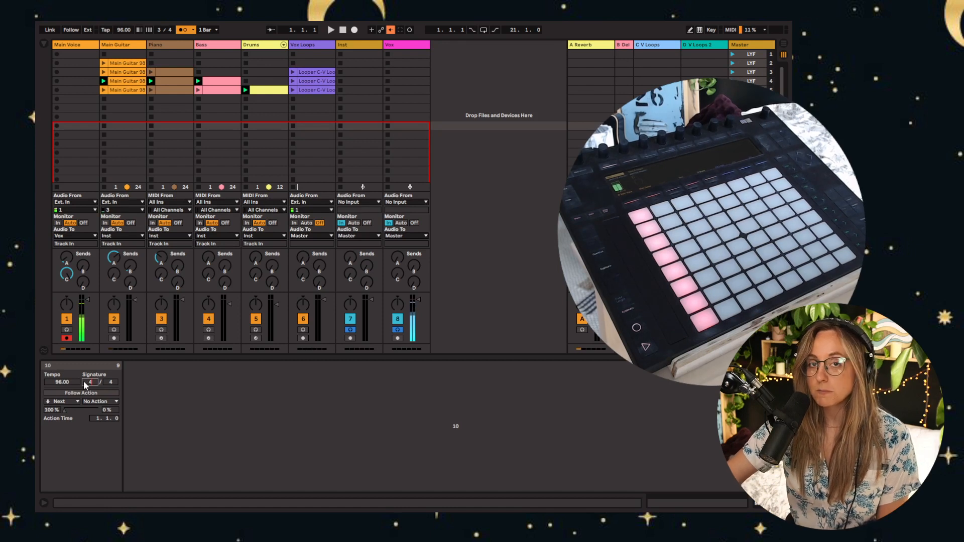
click(278, 436)
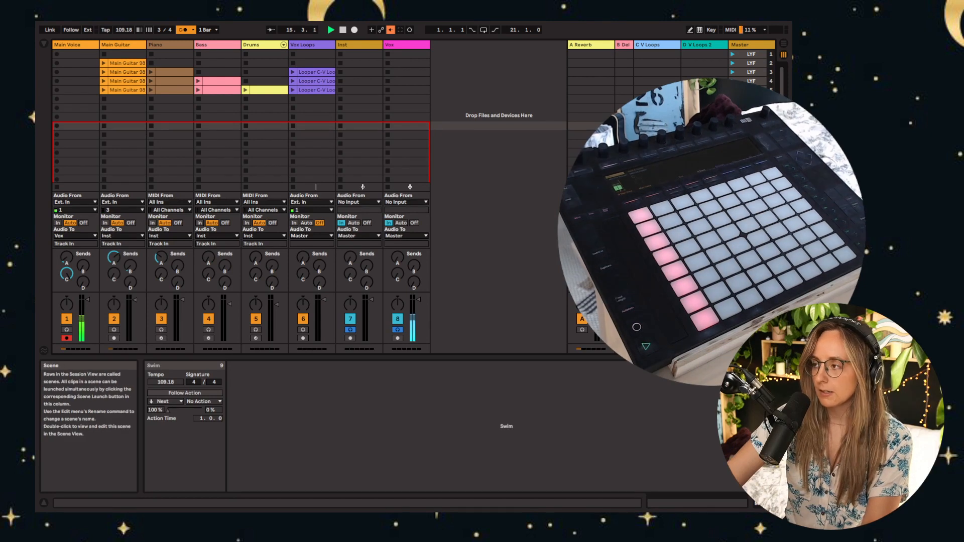
scroll(414, 116, down, 2)
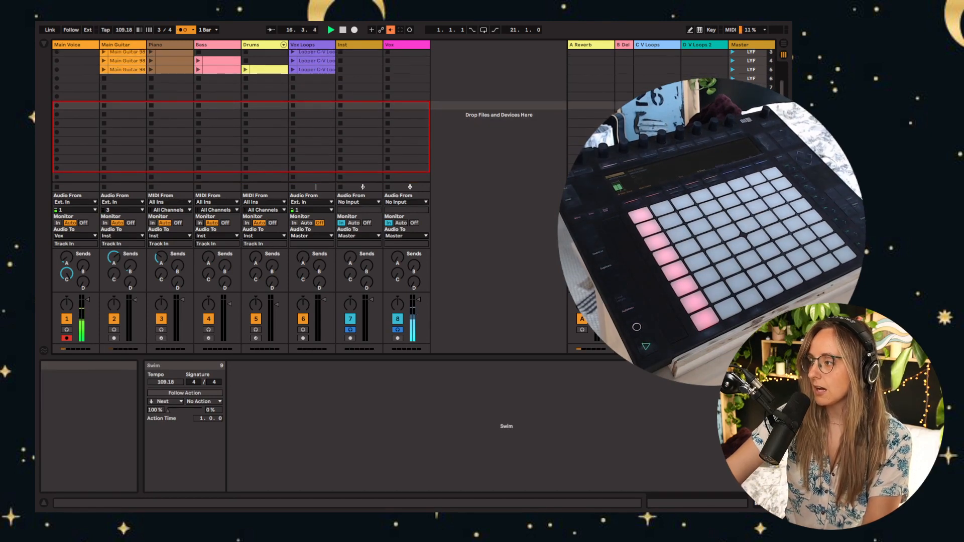
click(751, 115)
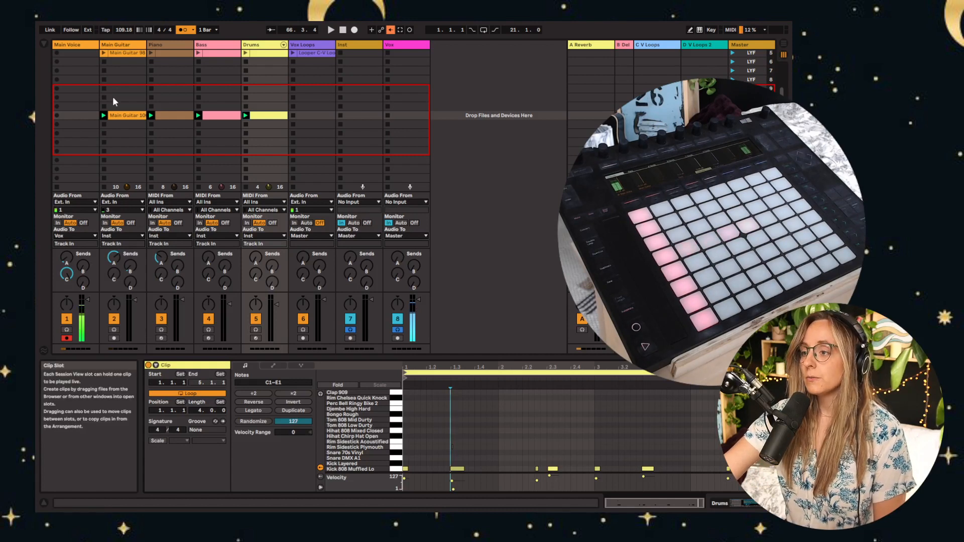
Copy scene 12's Main Guitar clip into scenes 9, 10, 11 and 13, Piano into 11 and 13, and Bass into 10, 11 and 13
click(122, 116)
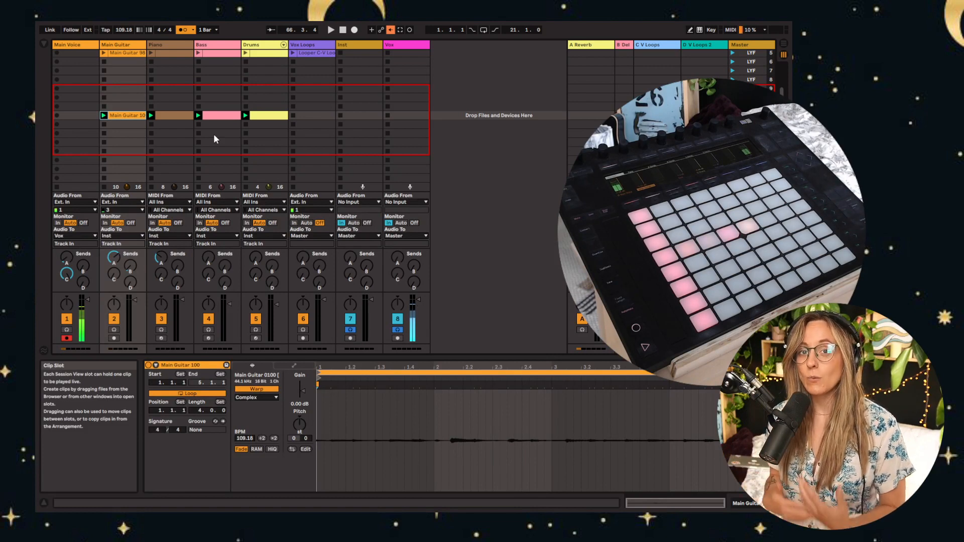
drag(131, 116, 130, 107)
drag(131, 116, 218, 107)
drag(218, 116, 218, 98)
drag(131, 99, 130, 89)
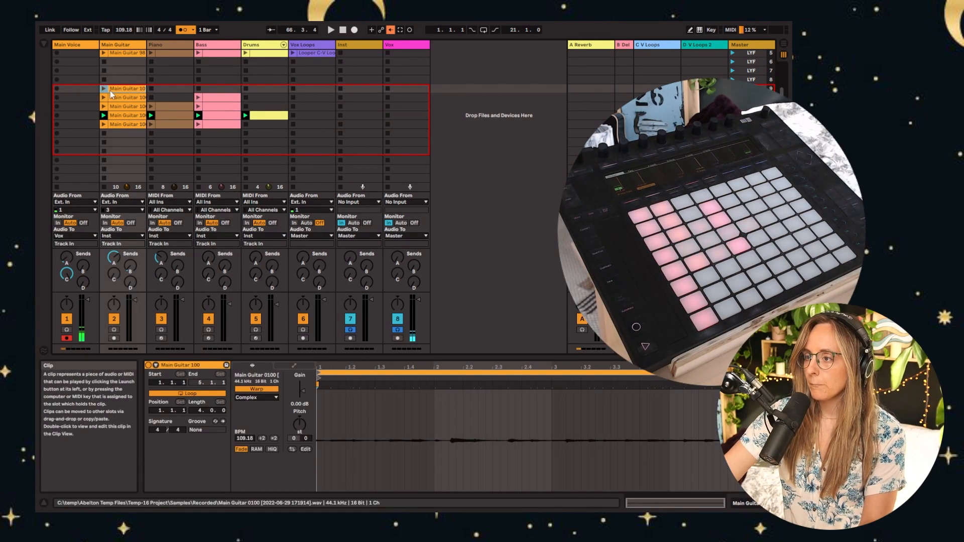
Select the empty Drums slot in scene 13, below the existing Drums clip
click(267, 117)
click(266, 125)
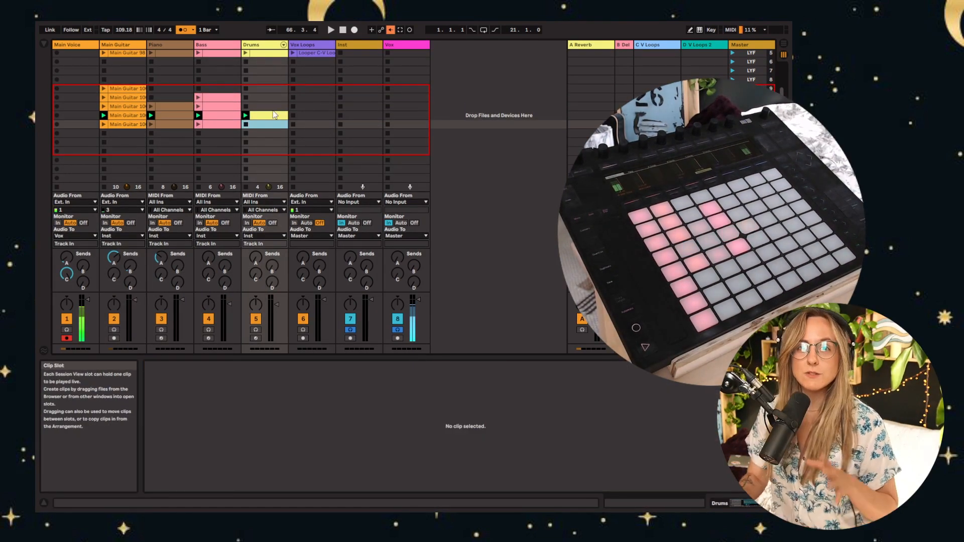
click(274, 134)
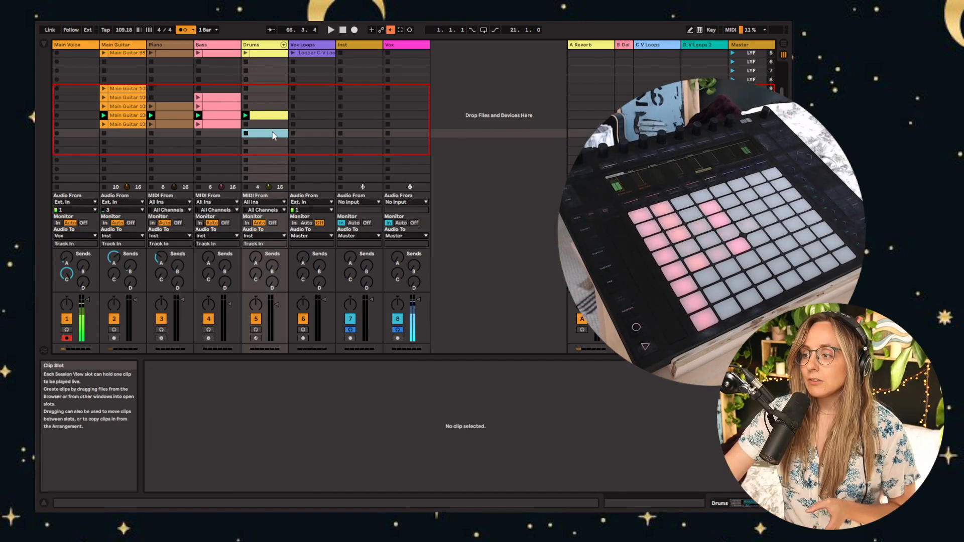
click(272, 126)
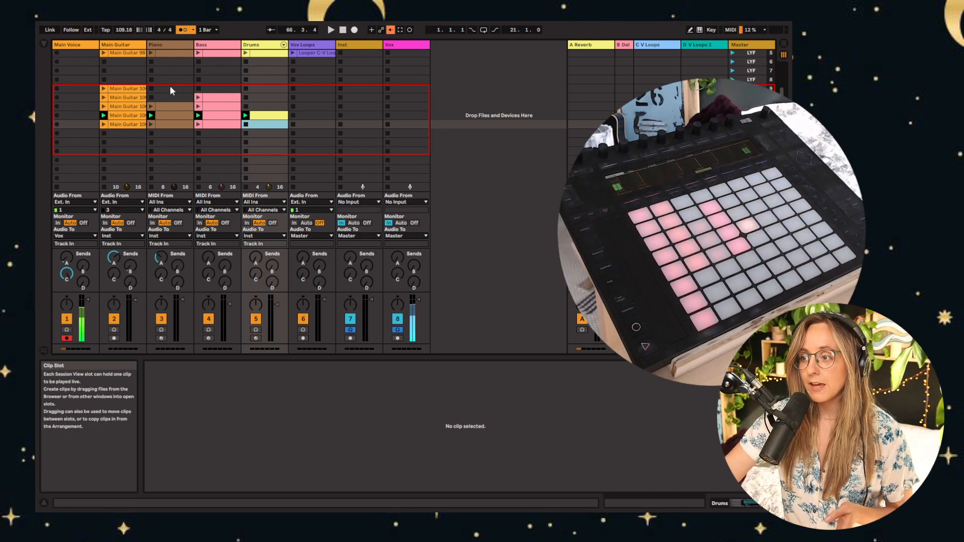
Delete the Main Guitar clip in scene 9, the Piano clip in scene 11 and the Bass clip in scene 10
click(132, 90)
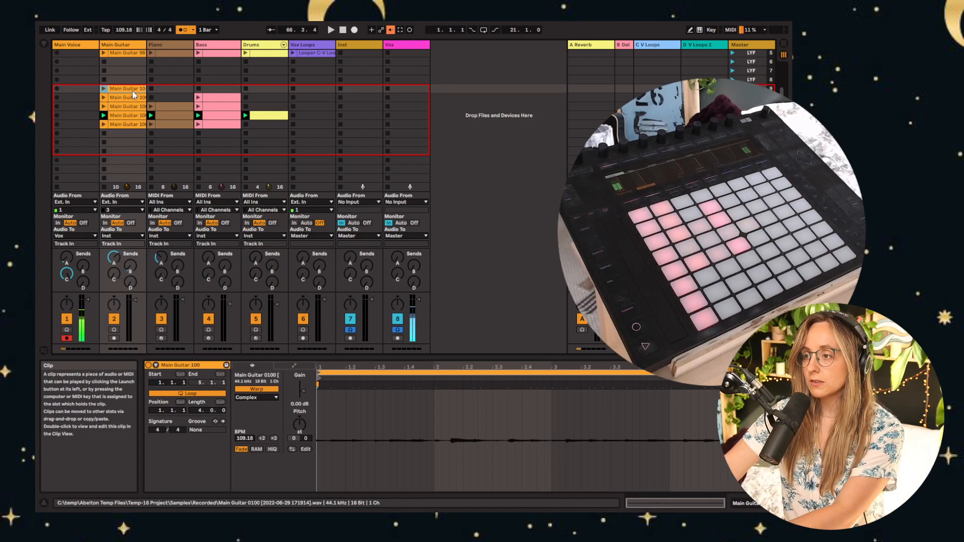
key(Delete)
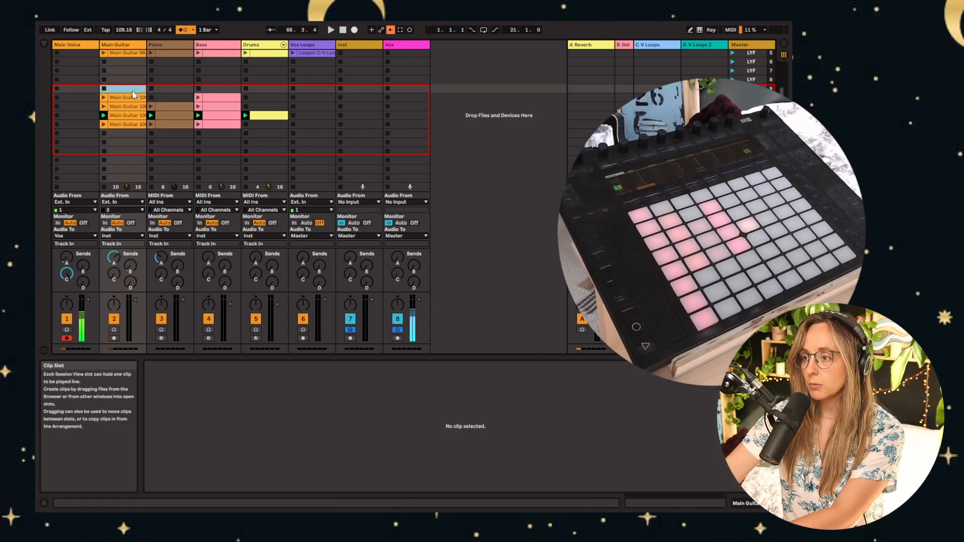
click(174, 106)
key(Delete)
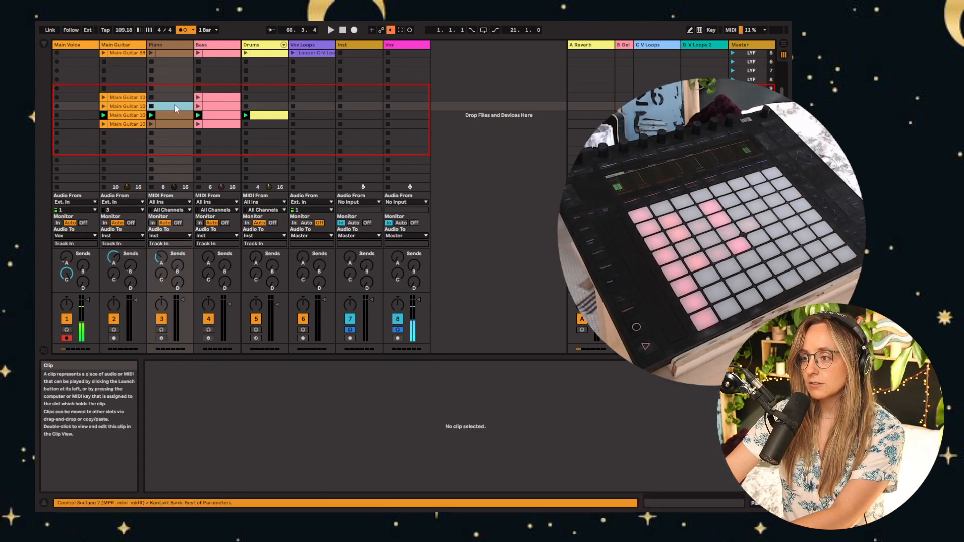
click(217, 99)
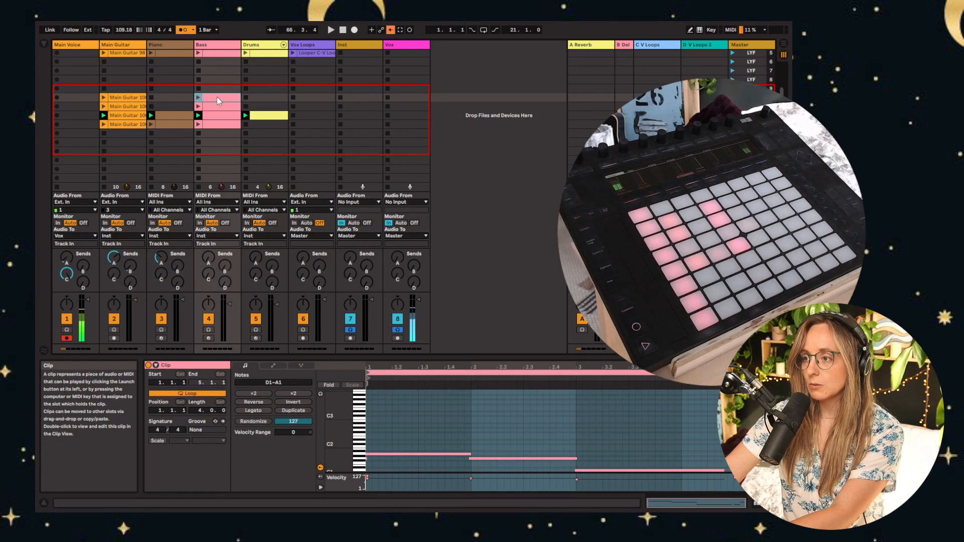
key(Delete)
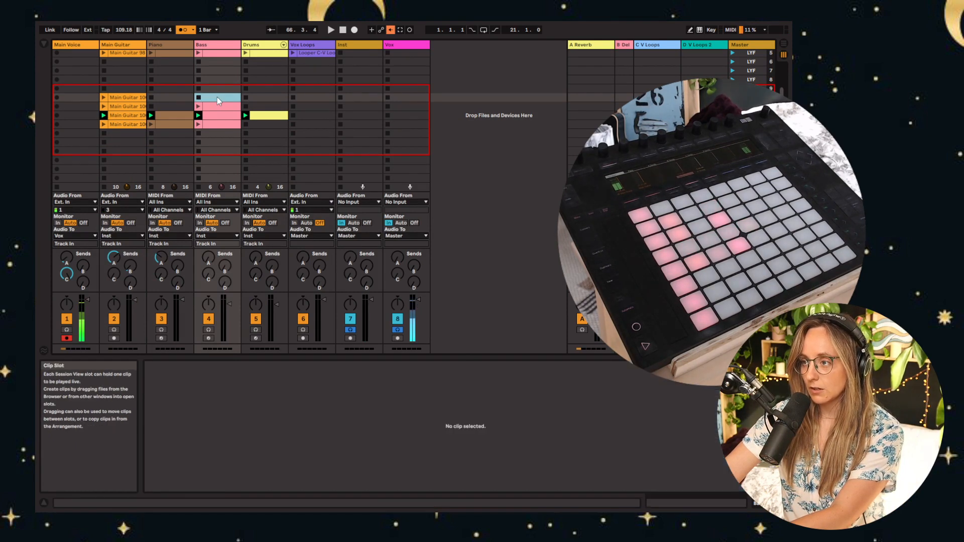
Step through the empty recording slots: Main Guitar in scene 9, Piano in scene 11, Bass in scene 10 and Drums in scene 13
click(128, 90)
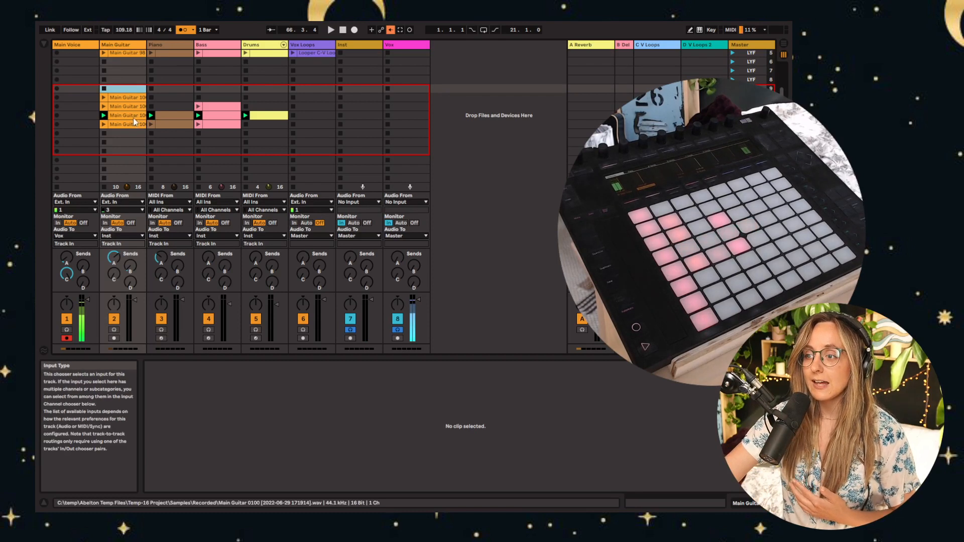
click(164, 105)
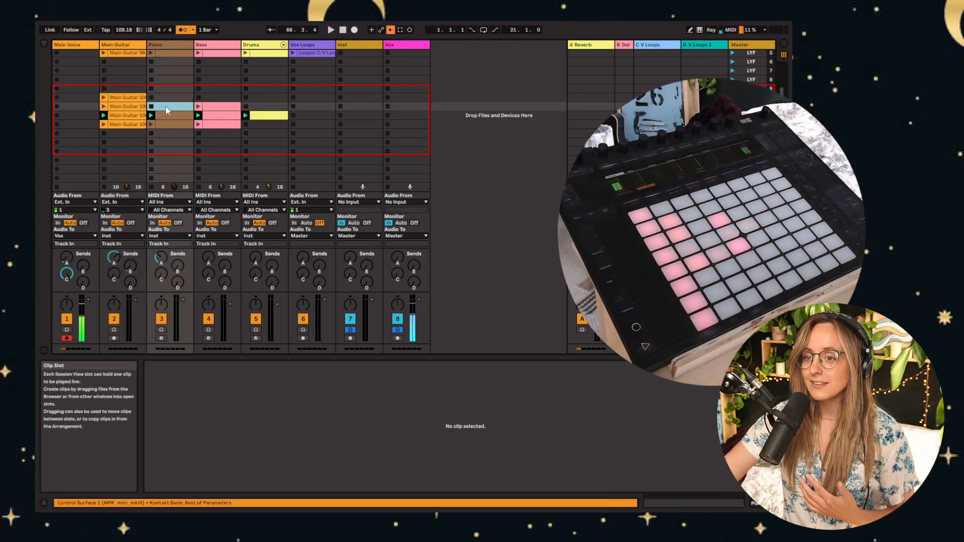
click(216, 98)
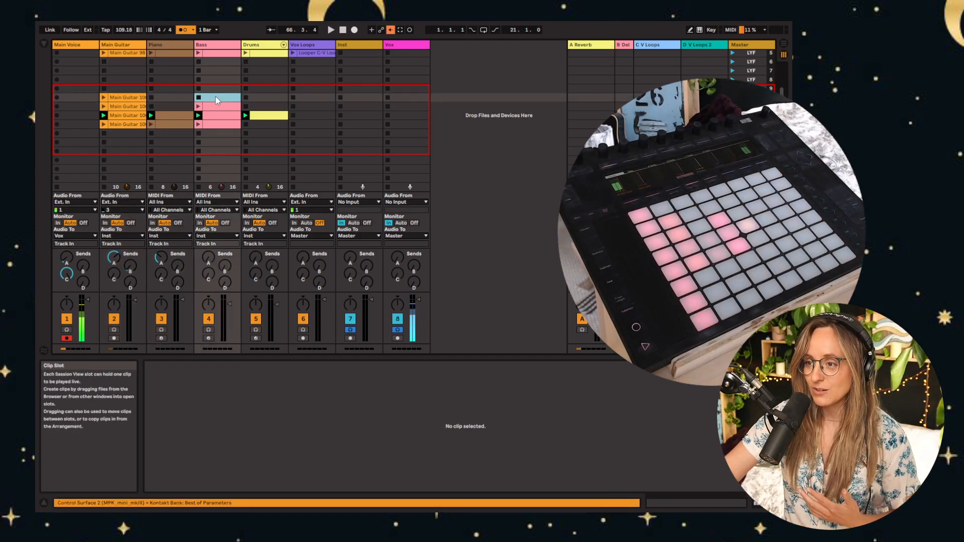
click(263, 123)
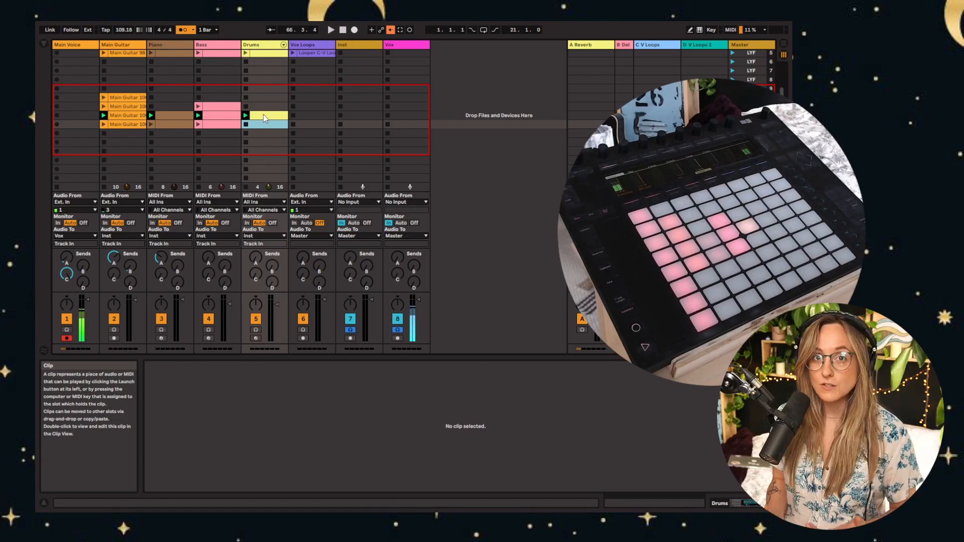
Reset the song position to the start and select the empty Main Guitar slot in scene 1, followed by the Piano slot in scene 2
scroll(263, 115, up, 4)
click(343, 30)
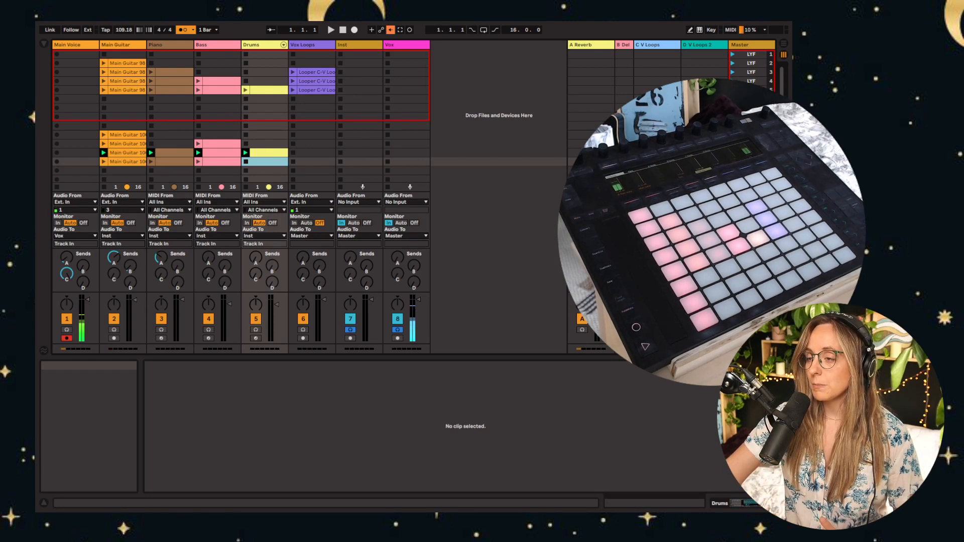
click(123, 55)
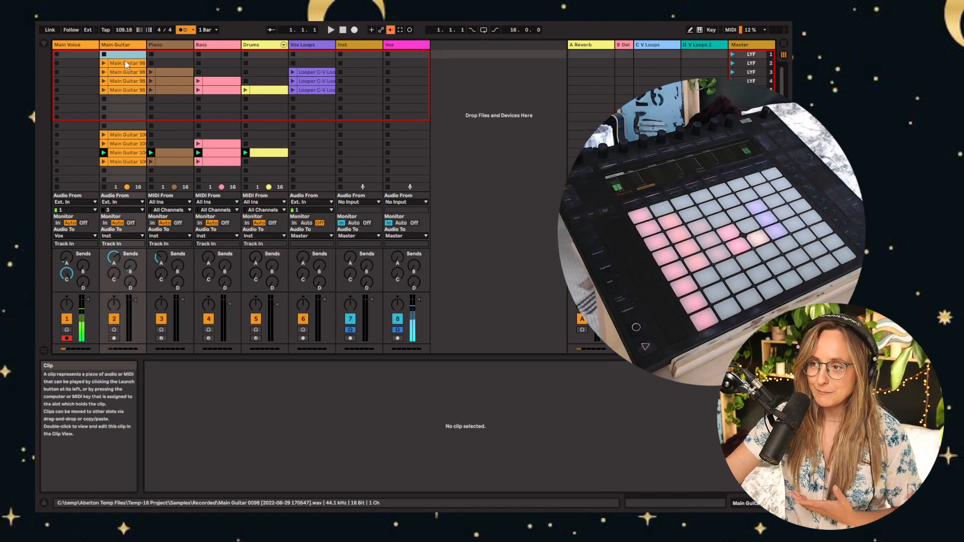
click(163, 63)
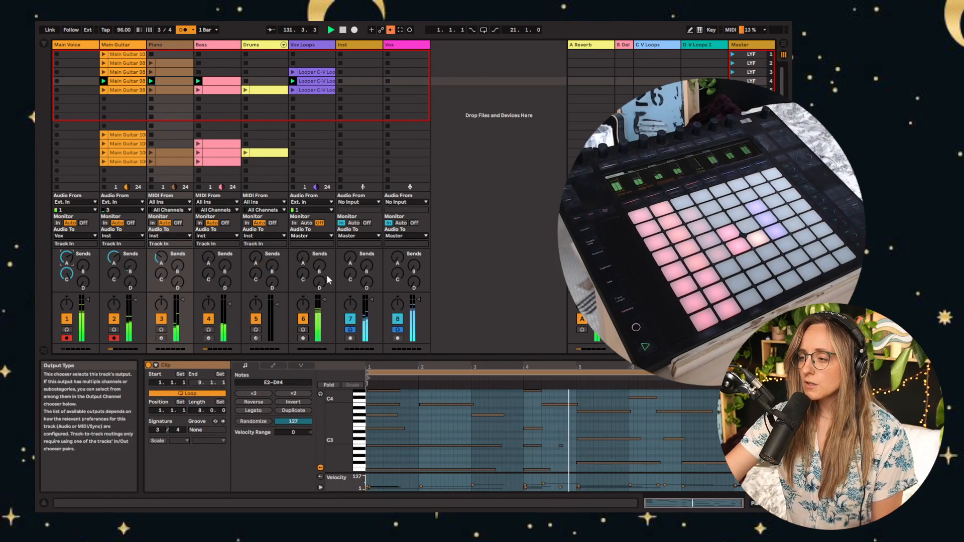
Set the Vox Loops track volume to -18 dB and its A-Reverb send to -12 dB, with its output routed to Vox
drag(325, 300, 324, 311)
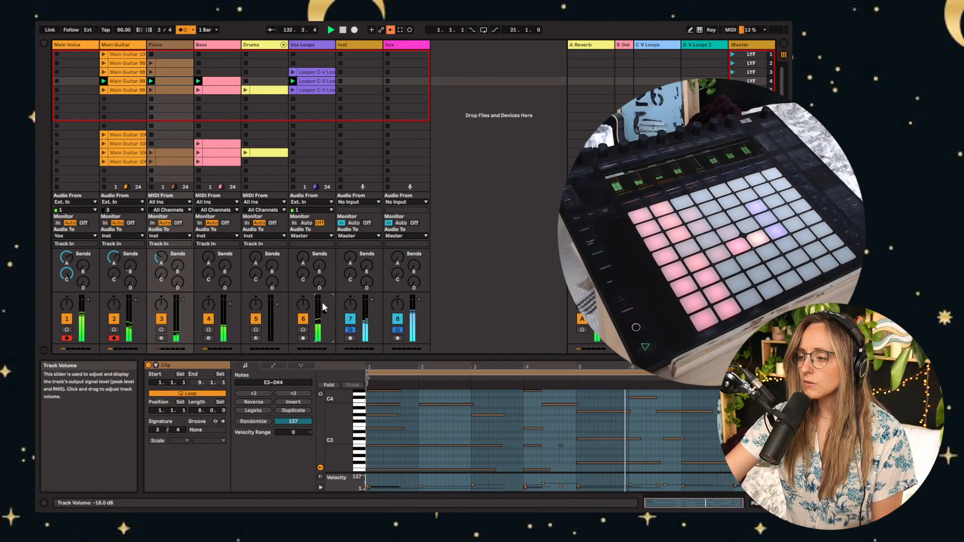
drag(304, 259, 304, 247)
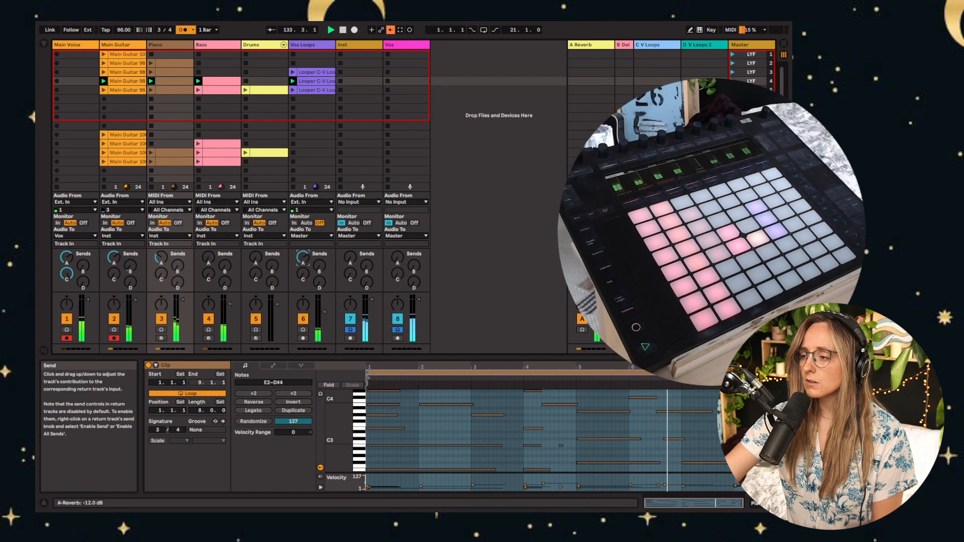
click(324, 236)
click(311, 293)
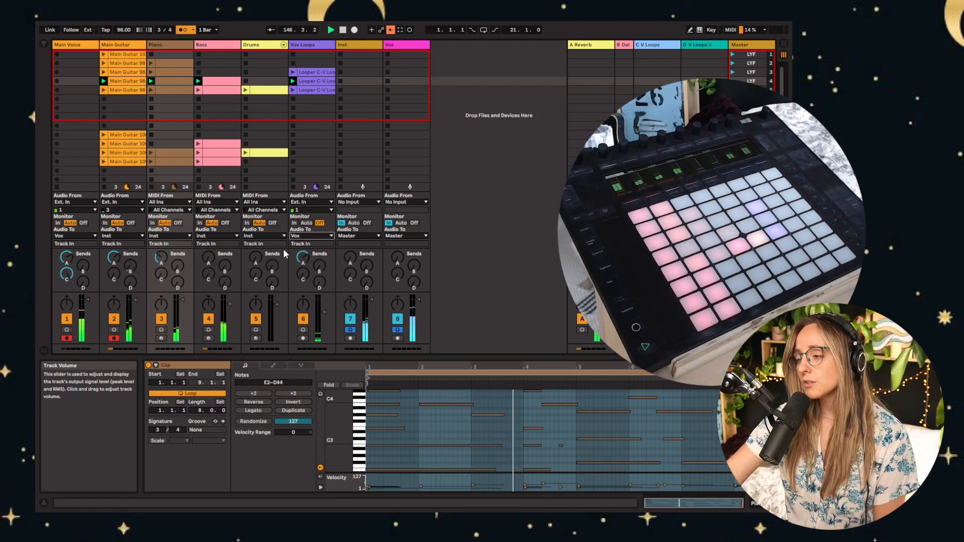
Raise the Vox Loops track's A-Reverb send to 0 dB and its volume to -10 dB
click(303, 259)
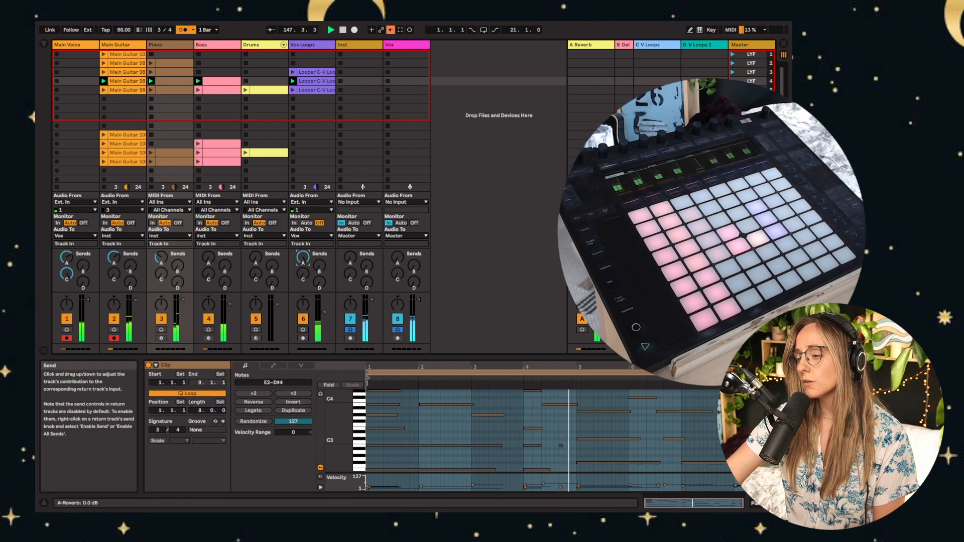
drag(325, 312, 325, 308)
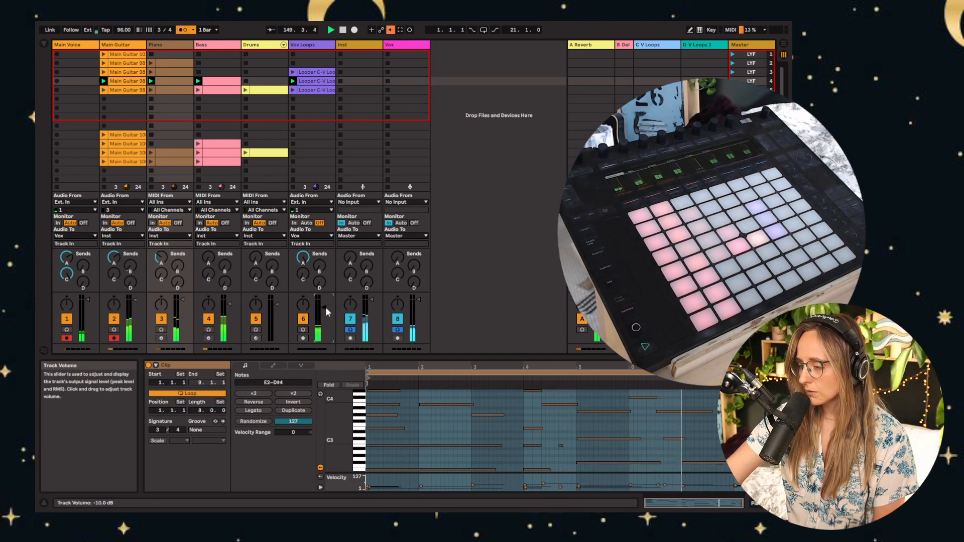